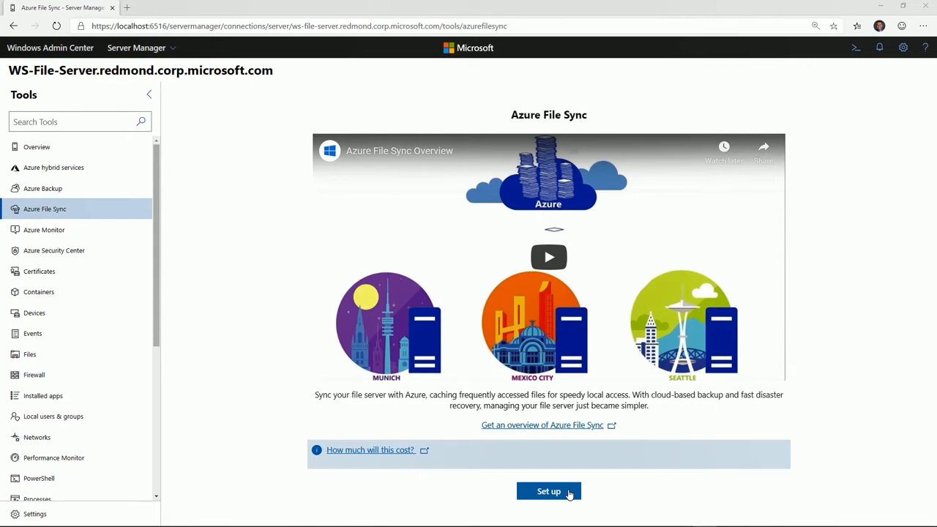
- Set up Azure File Sync on the file server and close the finished setup summary
{"action": "left_click", "coordinate": [569, 492]}
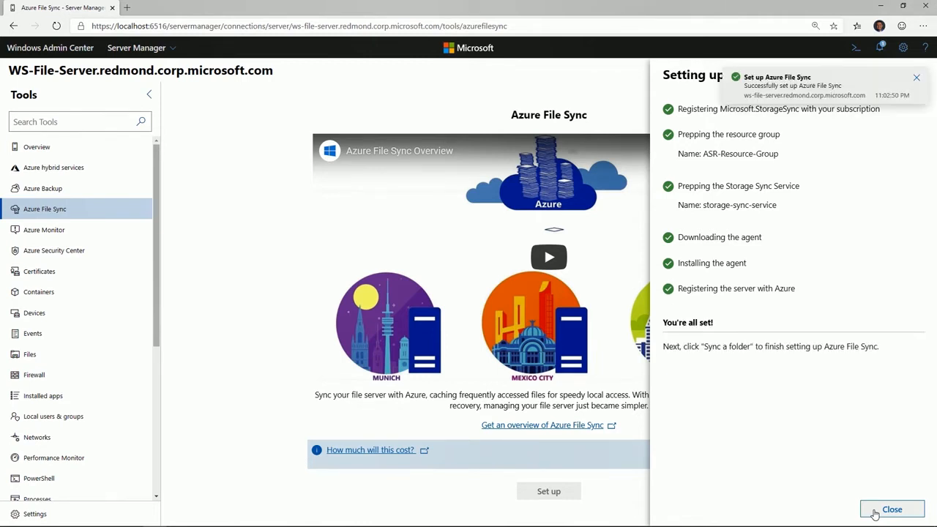
{"action": "left_click", "coordinate": [892, 510]}
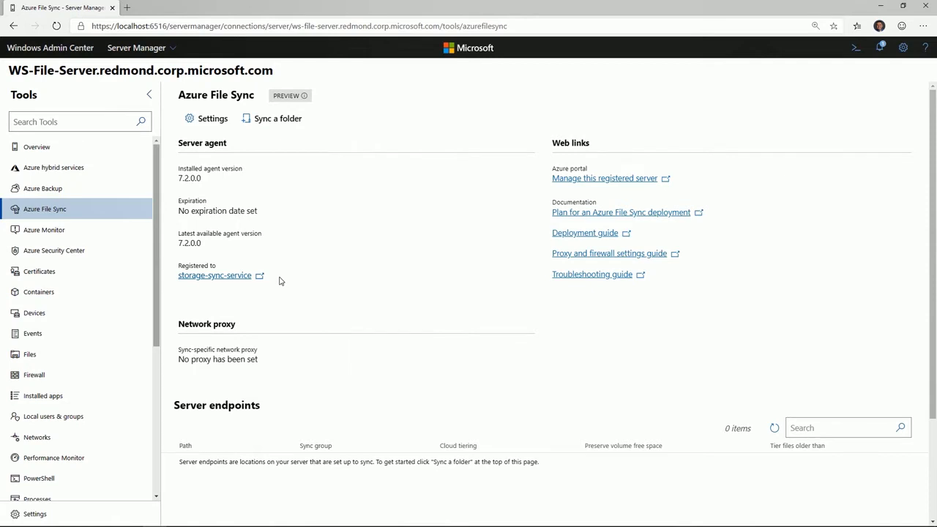
- Consult the Azure File Sync deployment planning article and the proxy and firewall settings article, returning to Windows Admin Center after each
{"action": "left_click", "coordinate": [560, 215]}
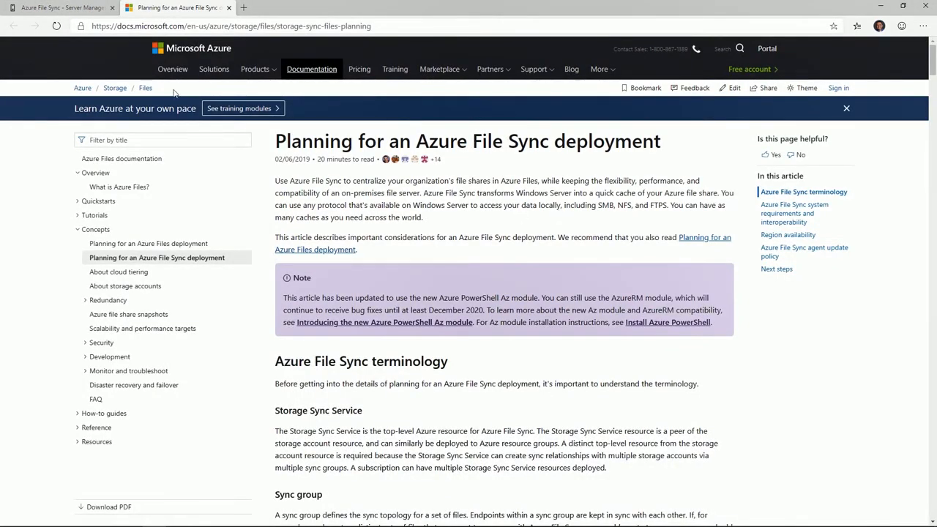
{"action": "left_click", "coordinate": [101, 13]}
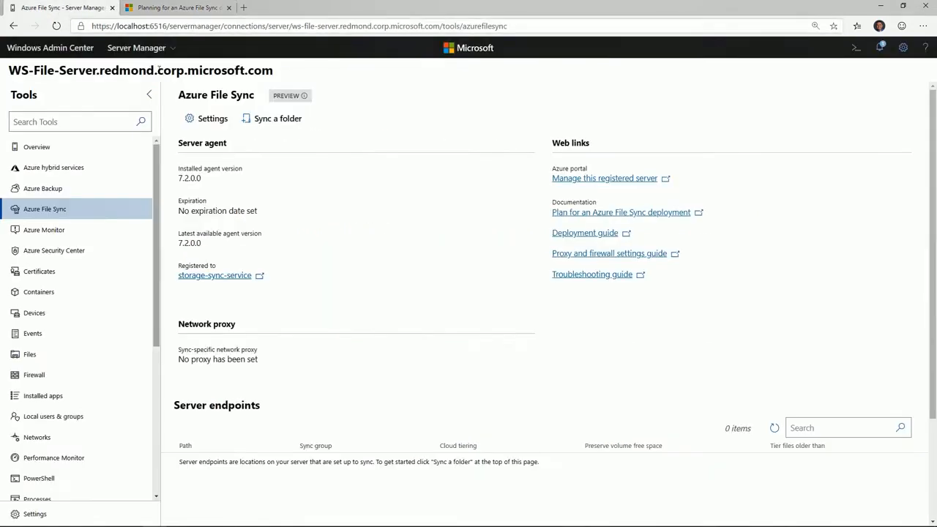
{"action": "left_click", "coordinate": [555, 254]}
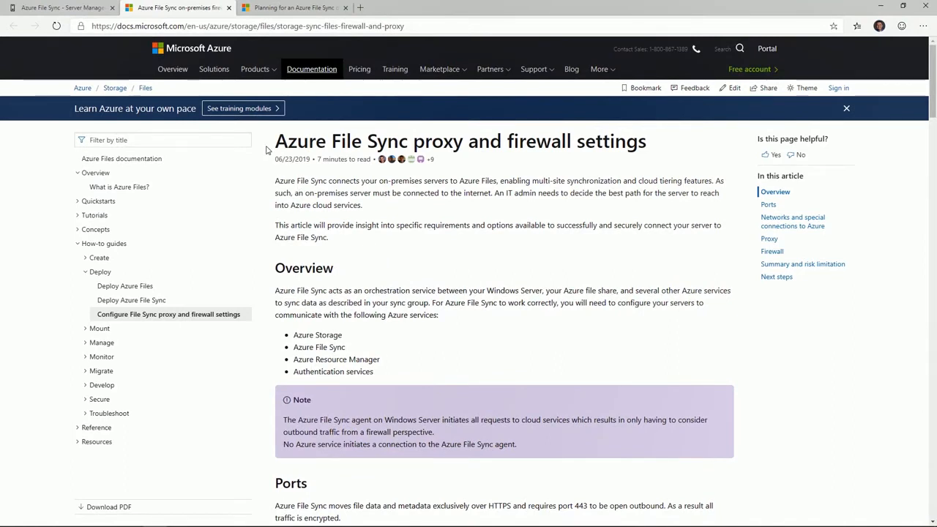
{"action": "left_click", "coordinate": [88, 11]}
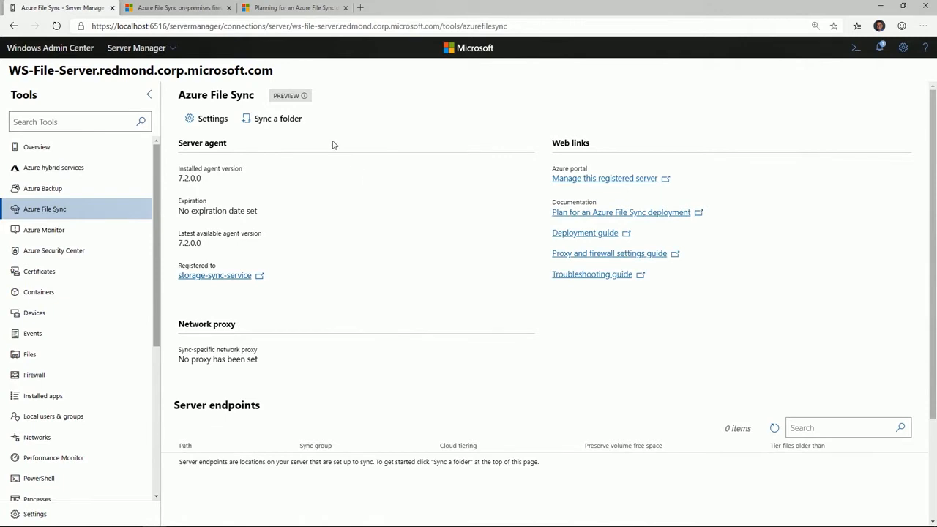
- Start syncing a folder and choose the Marketing folder on the Data (E:) volume as the local folder
{"action": "left_click", "coordinate": [278, 119]}
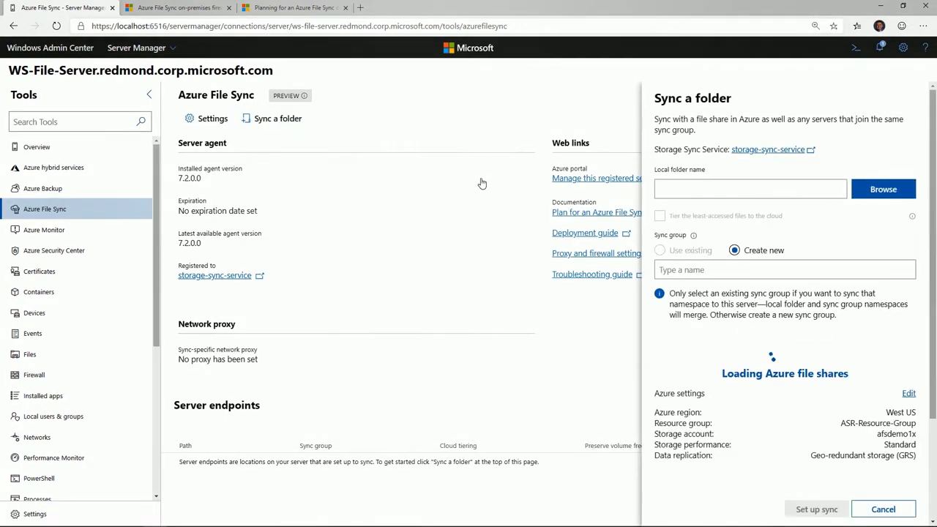
{"action": "left_click", "coordinate": [875, 189]}
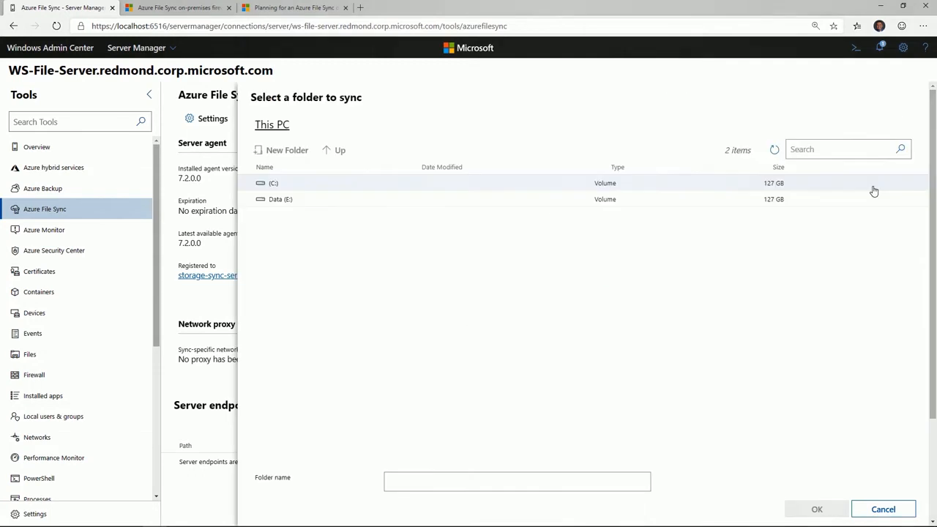
{"action": "double_click", "coordinate": [293, 200]}
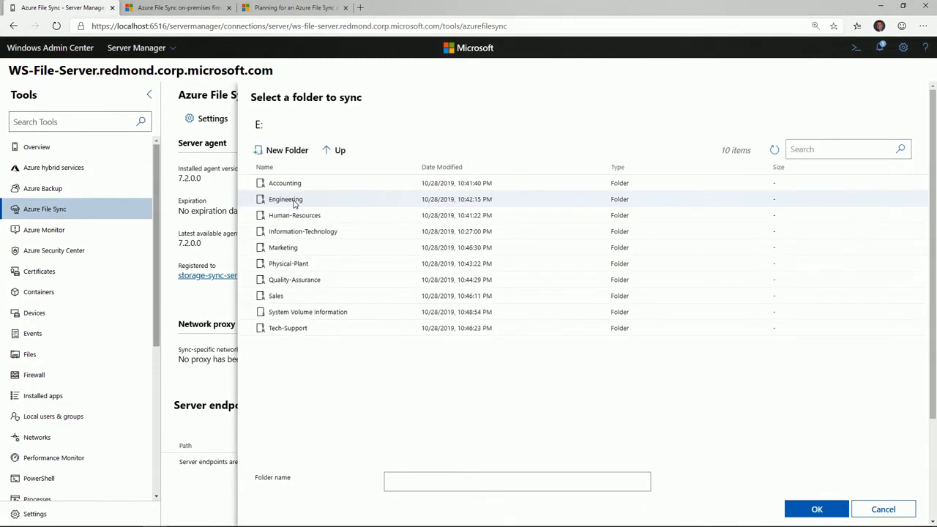
{"action": "left_click", "coordinate": [285, 248]}
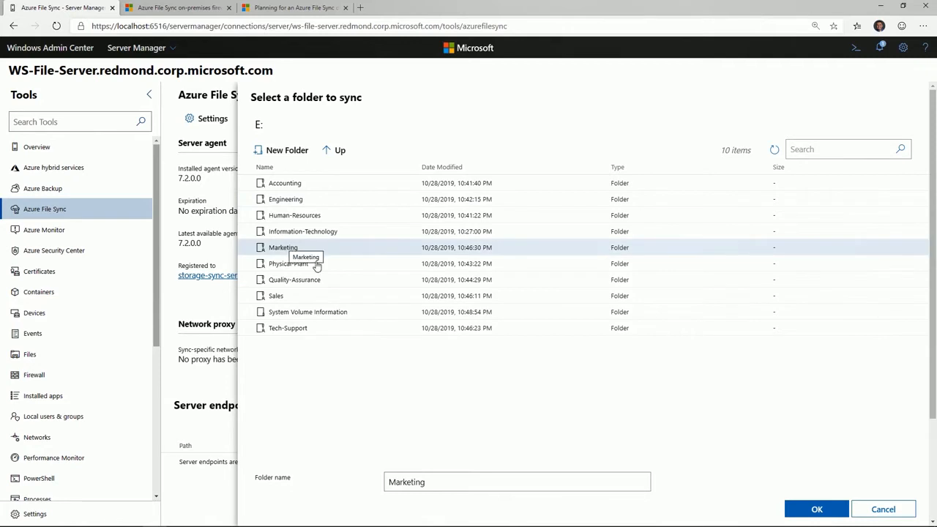
{"action": "left_click", "coordinate": [802, 510]}
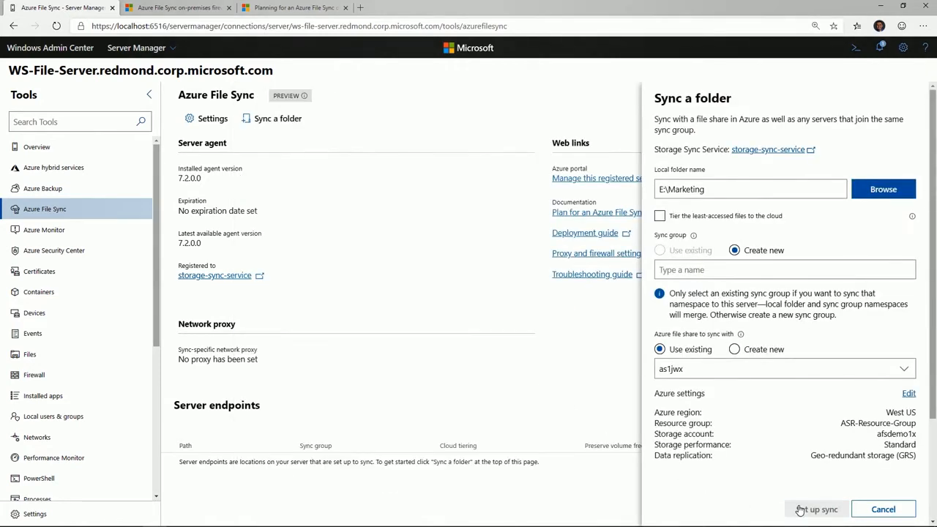
- Enable tiering of the least-accessed files to the cloud with a minimum volume free space of 20%
{"action": "left_click", "coordinate": [730, 222]}
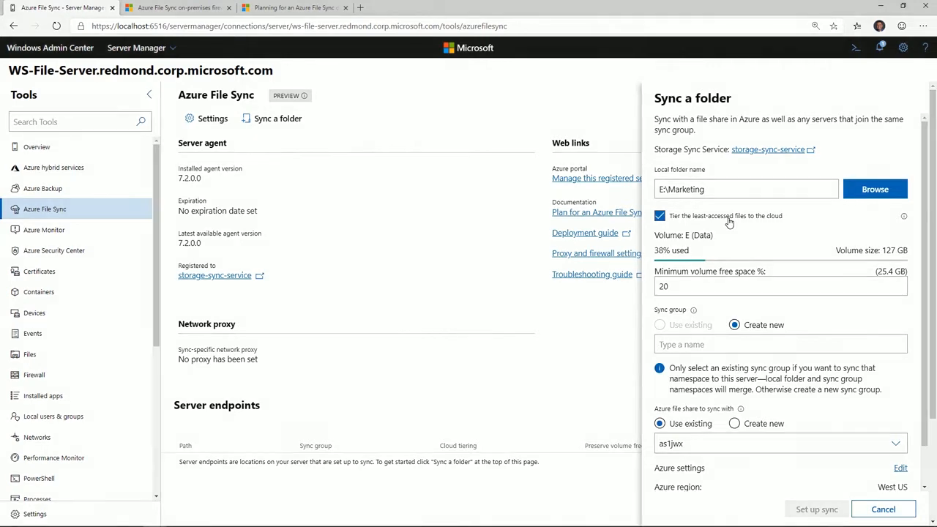
{"action": "left_click", "coordinate": [709, 291]}
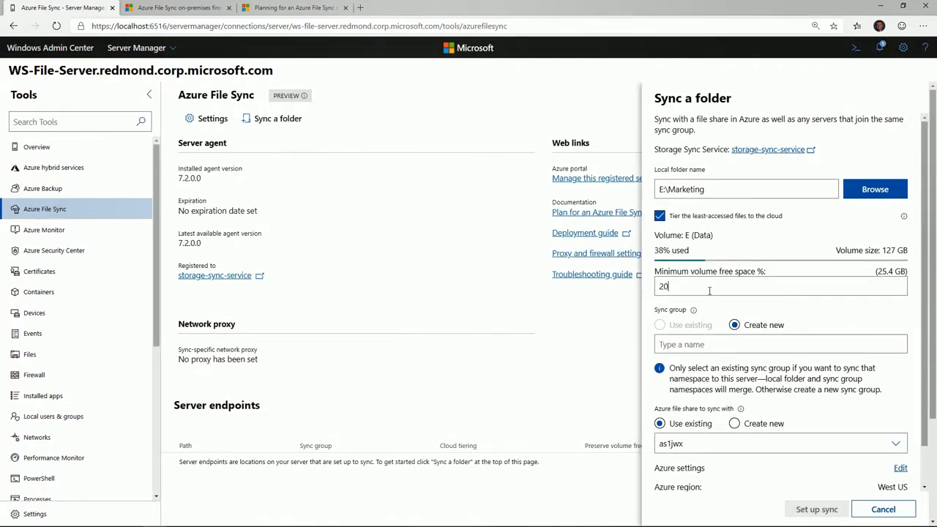
{"action": "key", "text": "BackSpace"}
{"action": "key", "text": "BackSpace"}
{"action": "type", "text": "30"}
{"action": "key", "text": "BackSpace"}
{"action": "key", "text": "BackSpace"}
{"action": "type", "text": "50"}
{"action": "key", "text": "BackSpace"}
{"action": "key", "text": "BackSpace"}
{"action": "type", "text": "20"}
- Name the new sync group afs-jw2x
{"action": "left_click", "coordinate": [712, 343]}
{"action": "type", "text": "afs"}
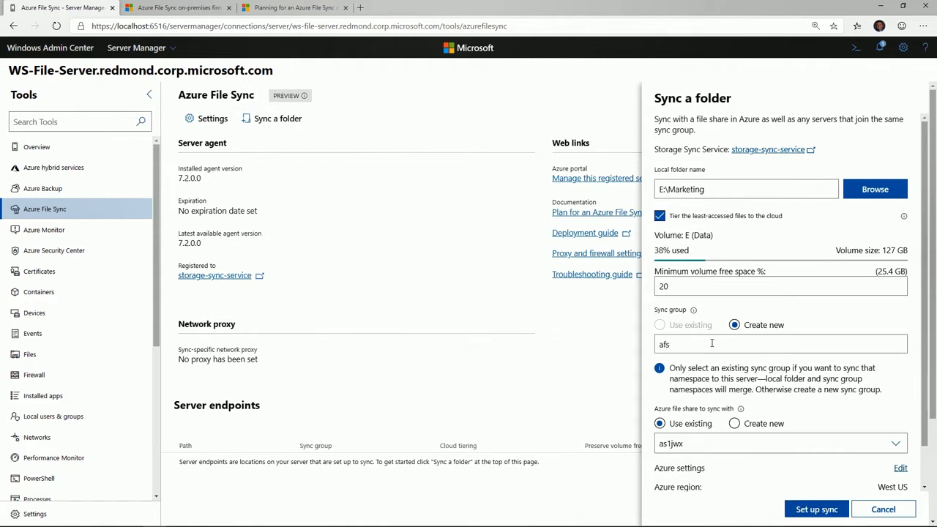
{"action": "type", "text": "-jw2x"}
- Choose the existing Azure file share as1jwx, review the Azure settings and start the sync setup
{"action": "left_click", "coordinate": [703, 440]}
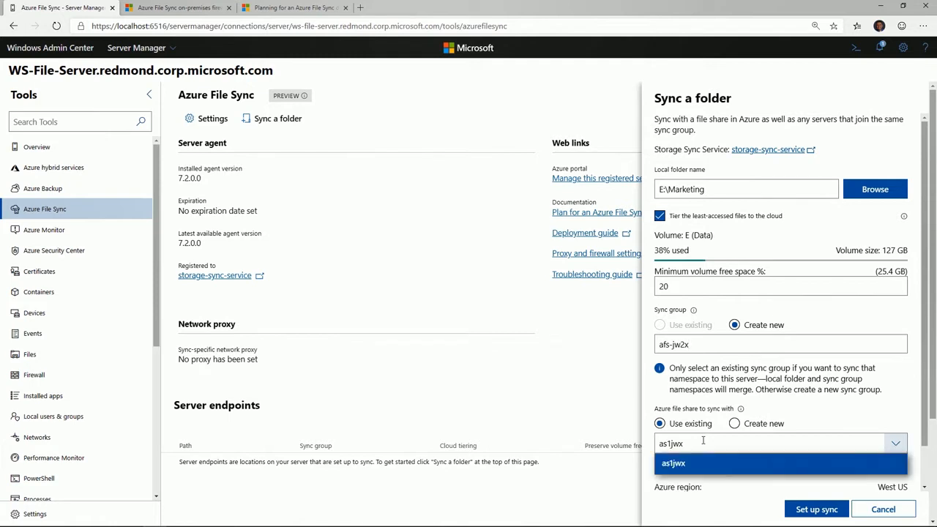
{"action": "left_click", "coordinate": [701, 463]}
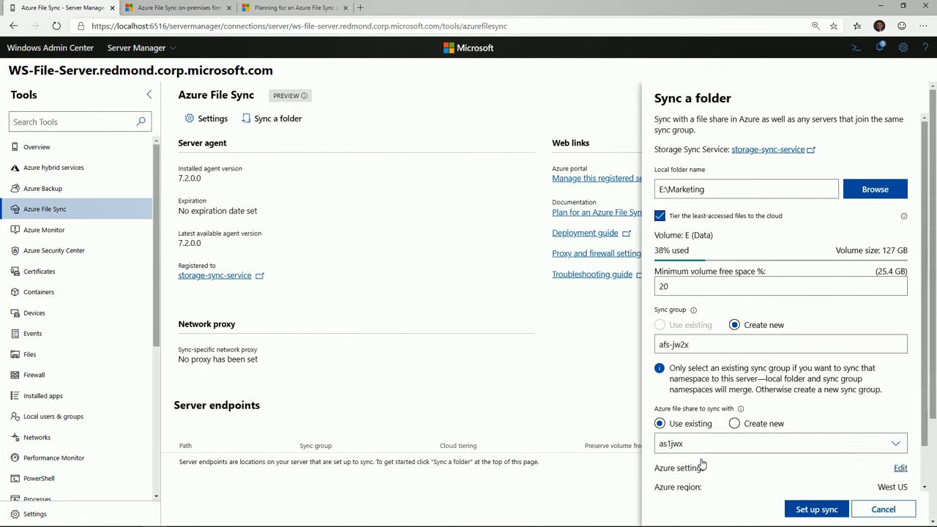
{"action": "scroll", "coordinate": [857, 445], "scroll_direction": "down", "scroll_amount": 2}
{"action": "scroll", "coordinate": [868, 447], "scroll_direction": "down", "scroll_amount": 1}
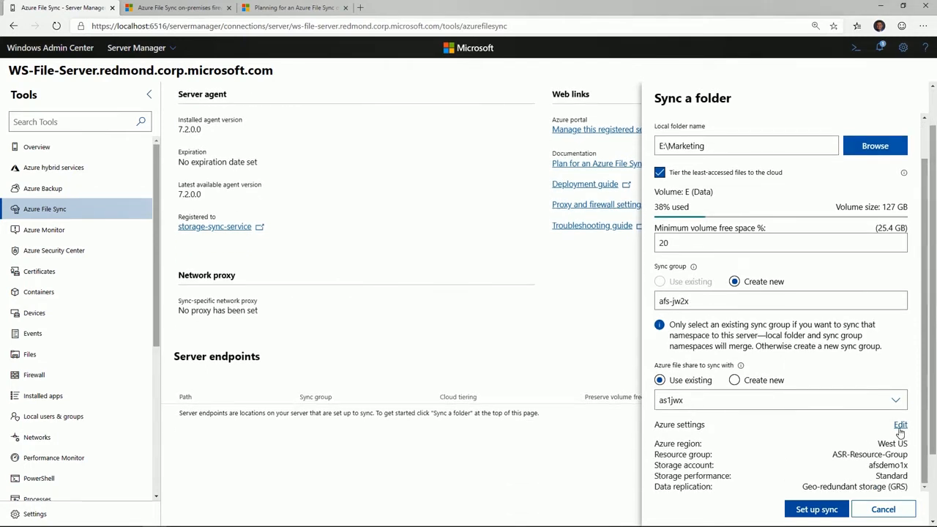
{"action": "left_click", "coordinate": [816, 510]}
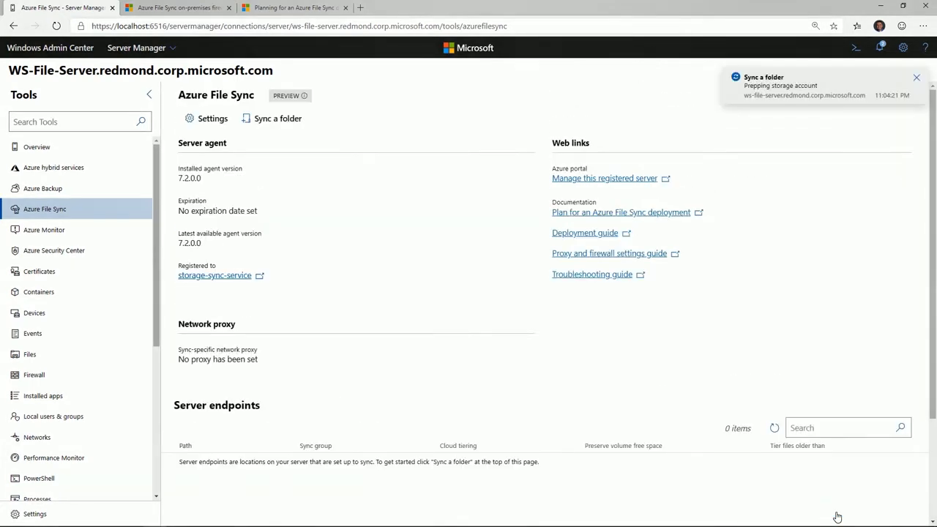
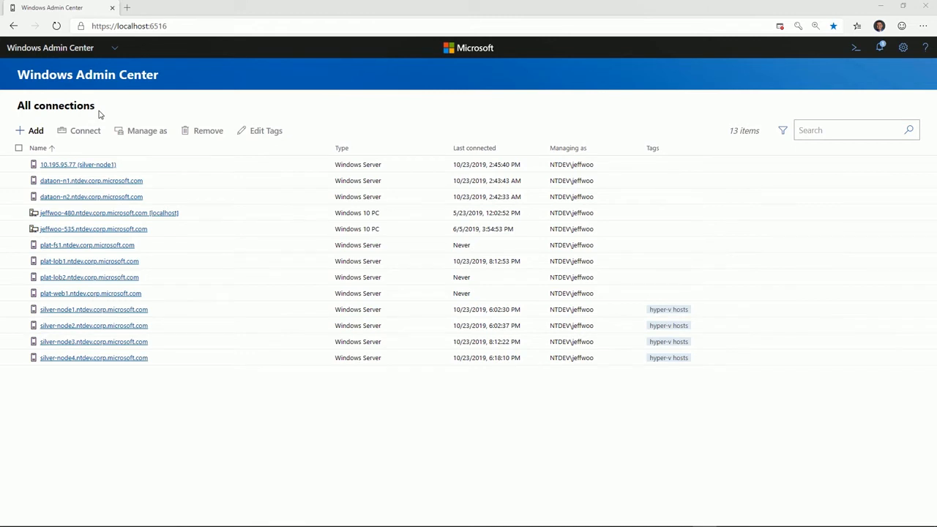
- Start creating a new Azure VM from the connections list and choose New-UM2 as its resource group
{"action": "left_click", "coordinate": [44, 134]}
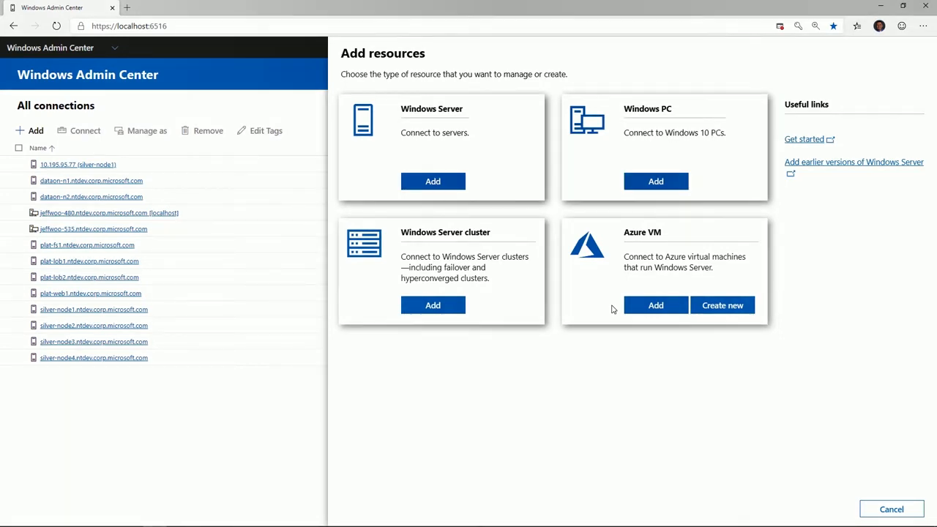
{"action": "left_click", "coordinate": [728, 308]}
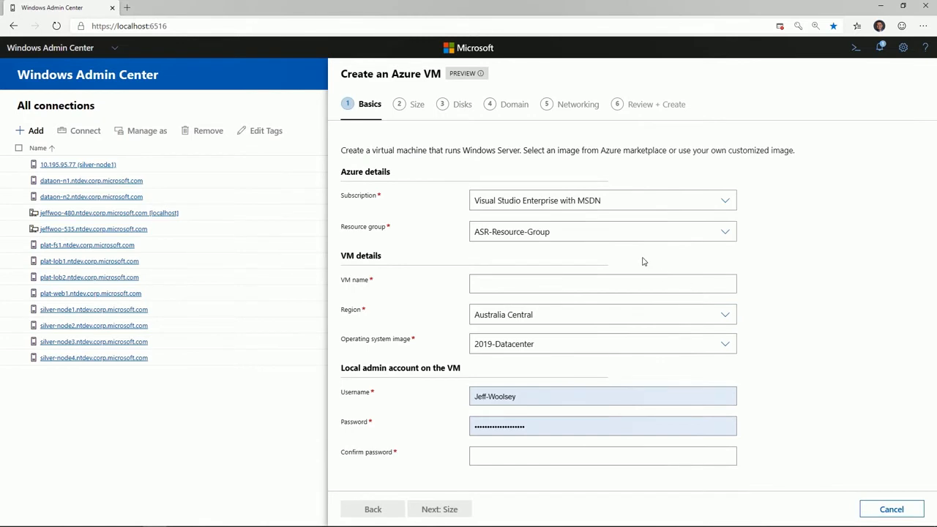
{"action": "left_click", "coordinate": [638, 233]}
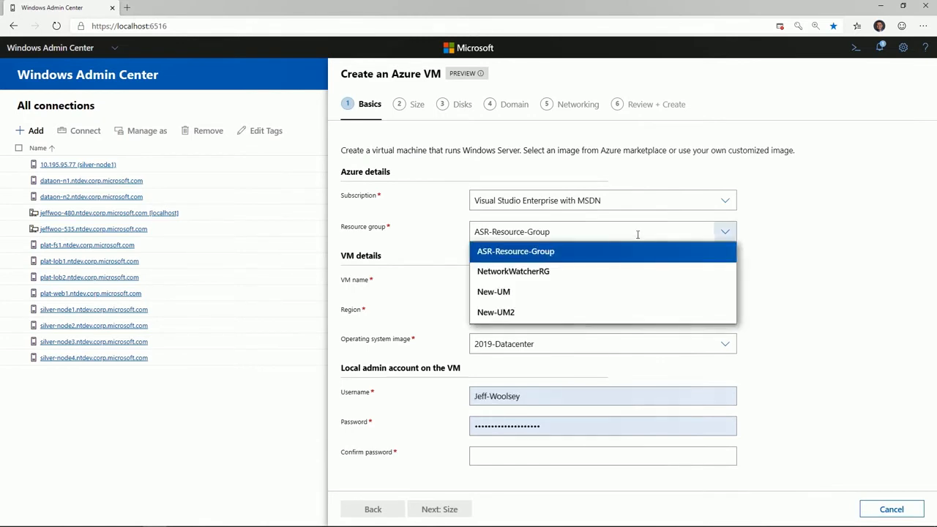
{"action": "left_click", "coordinate": [634, 313]}
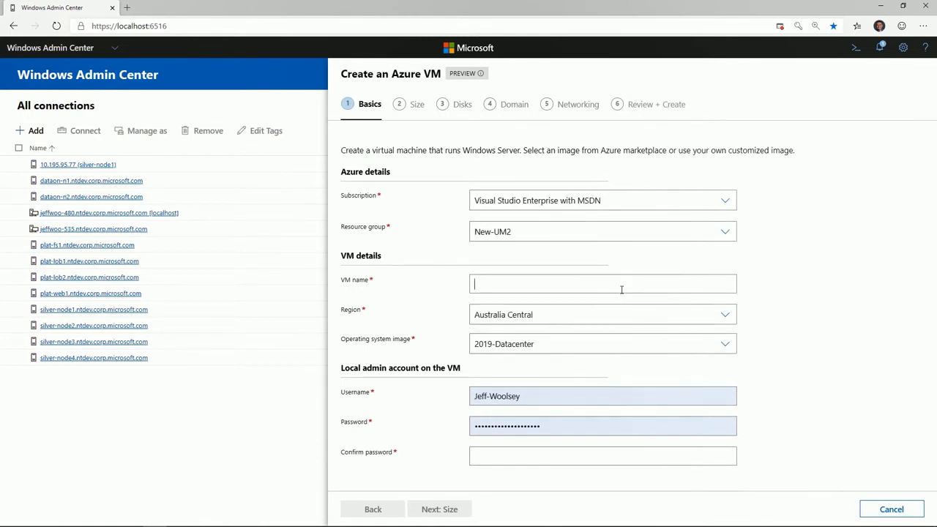
- Name the VM WS2019-1 and set its region to West US
{"action": "type", "text": "WS2019-1"}
{"action": "left_click", "coordinate": [614, 316]}
{"action": "scroll", "coordinate": [575, 418], "scroll_direction": "down", "scroll_amount": 10}
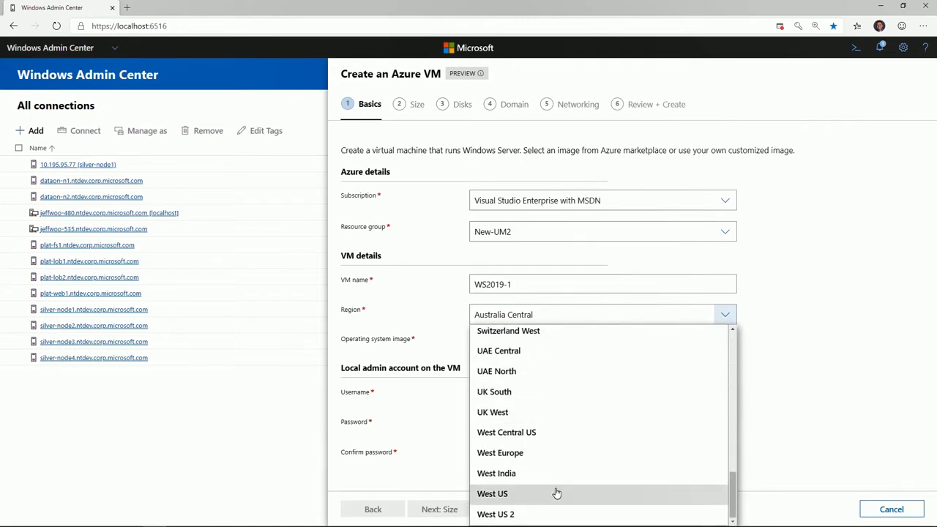
{"action": "left_click", "coordinate": [556, 494]}
- Fill in the VM's local admin username, password and password confirmation from saved credentials, and continue to the size settings
{"action": "left_click", "coordinate": [532, 396]}
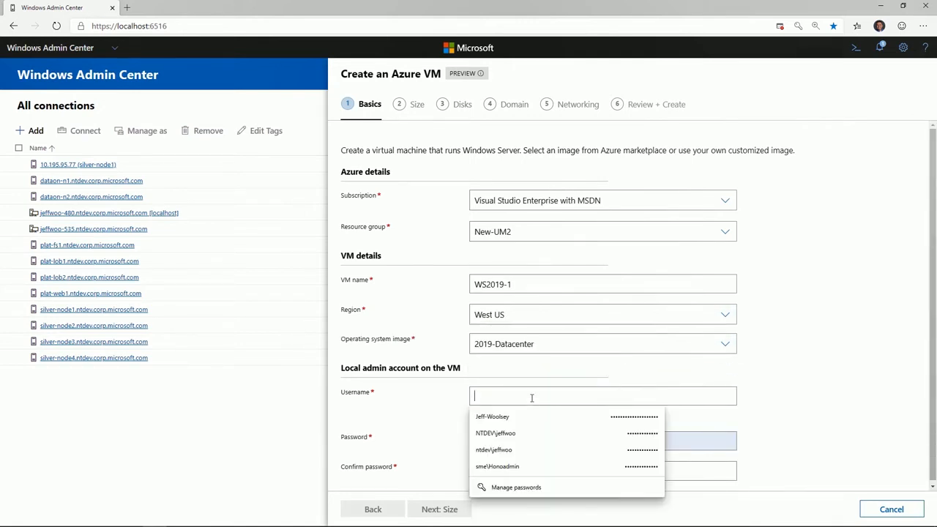
{"action": "left_click", "coordinate": [525, 417]}
{"action": "left_click", "coordinate": [521, 460]}
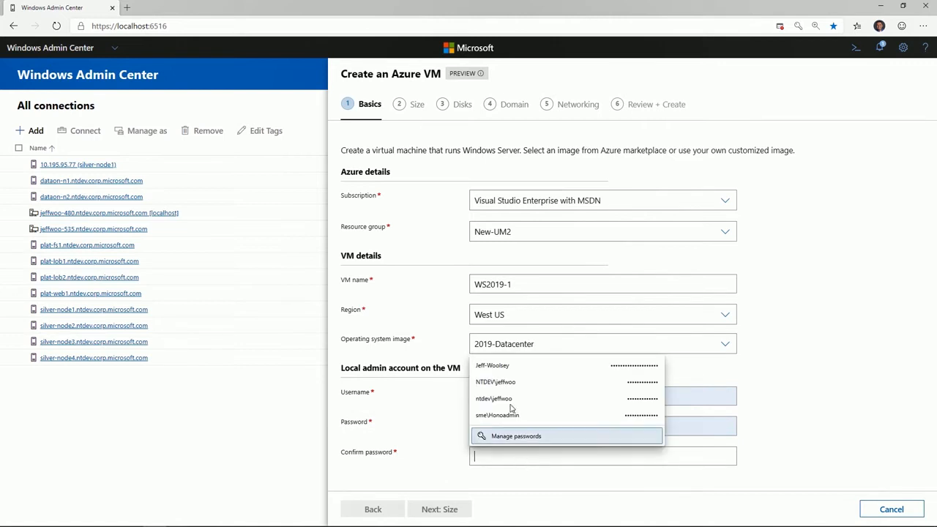
{"action": "left_click", "coordinate": [507, 382]}
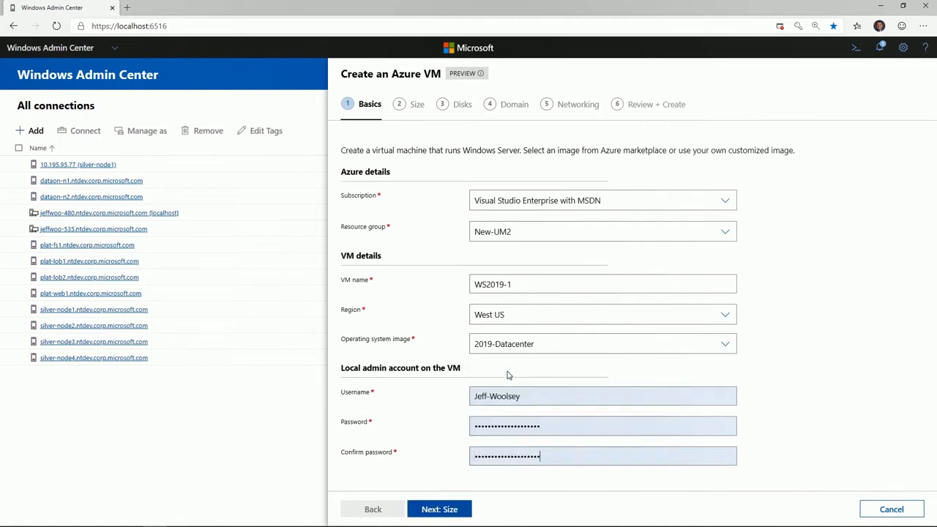
{"action": "left_click", "coordinate": [462, 510]}
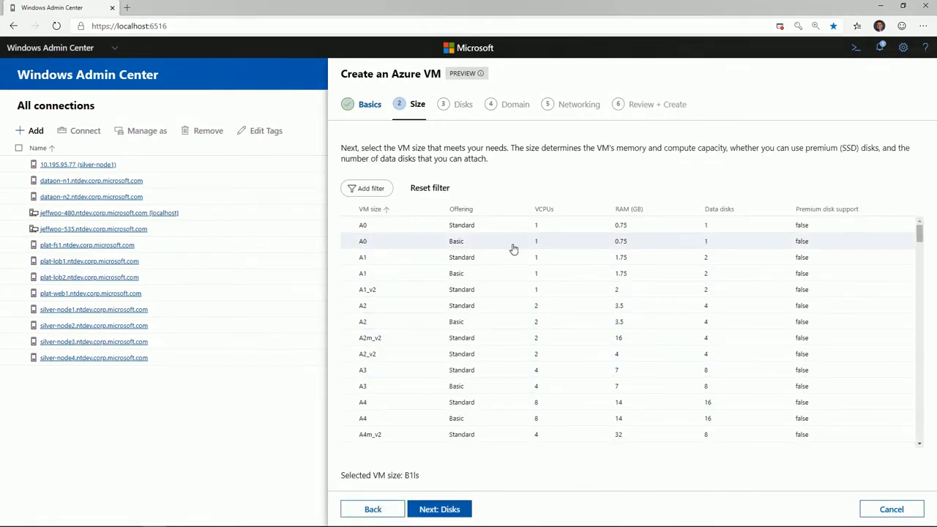
- Compare the VM sizes by vCPUs and RAM, select the Standard A4 size and continue to the disk settings
{"action": "left_click", "coordinate": [546, 212]}
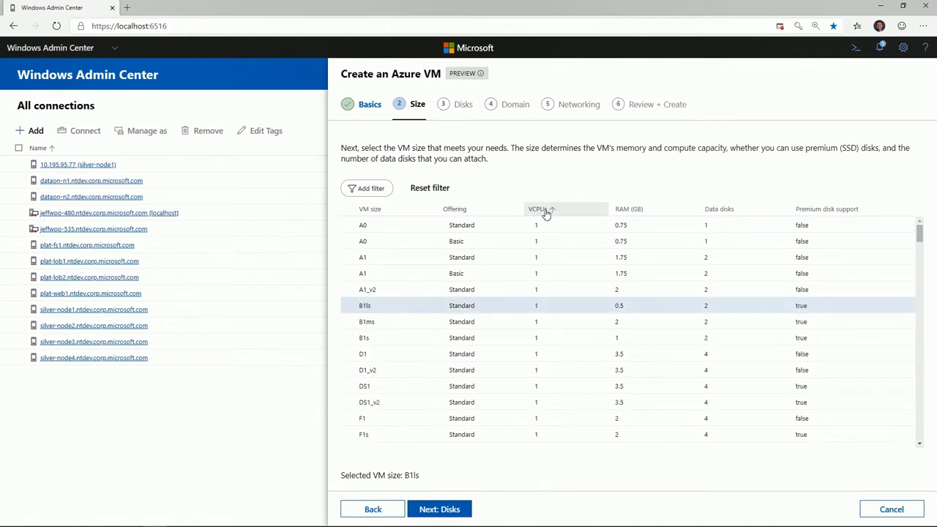
{"action": "left_click", "coordinate": [545, 212]}
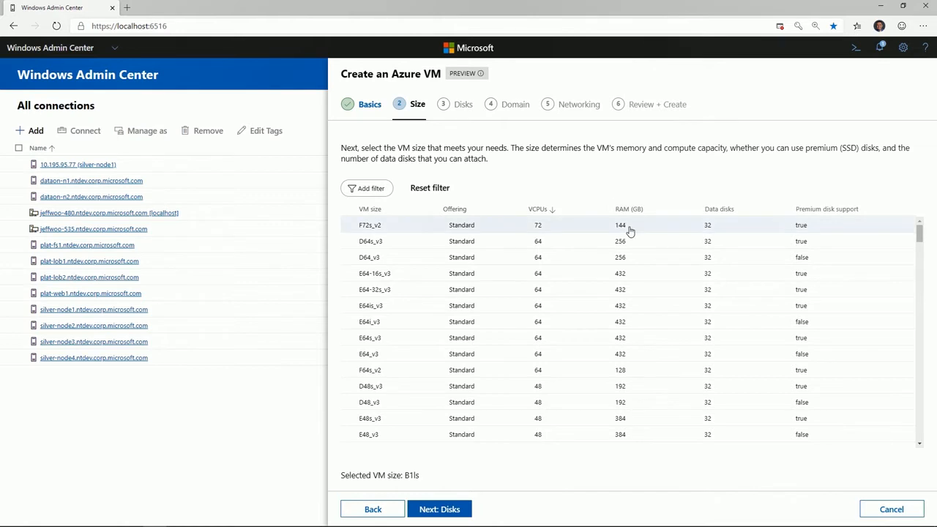
{"action": "left_click", "coordinate": [631, 212]}
{"action": "left_click", "coordinate": [631, 212]}
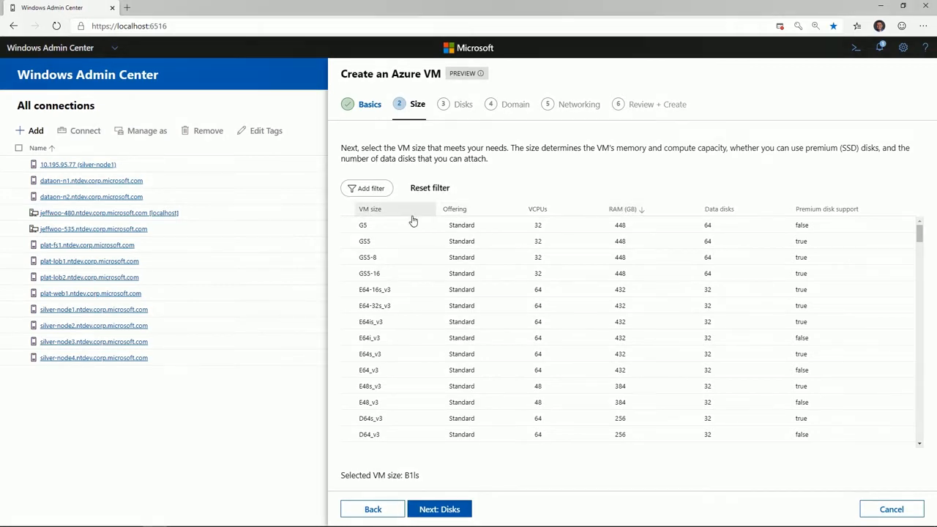
{"action": "left_click", "coordinate": [380, 213]}
{"action": "scroll", "coordinate": [387, 328], "scroll_direction": "down", "scroll_amount": 1}
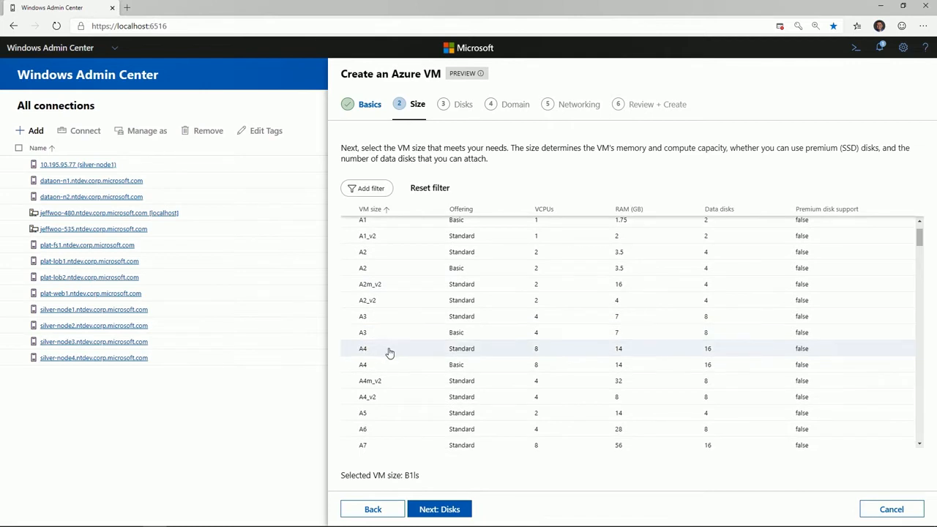
{"action": "left_click", "coordinate": [389, 353]}
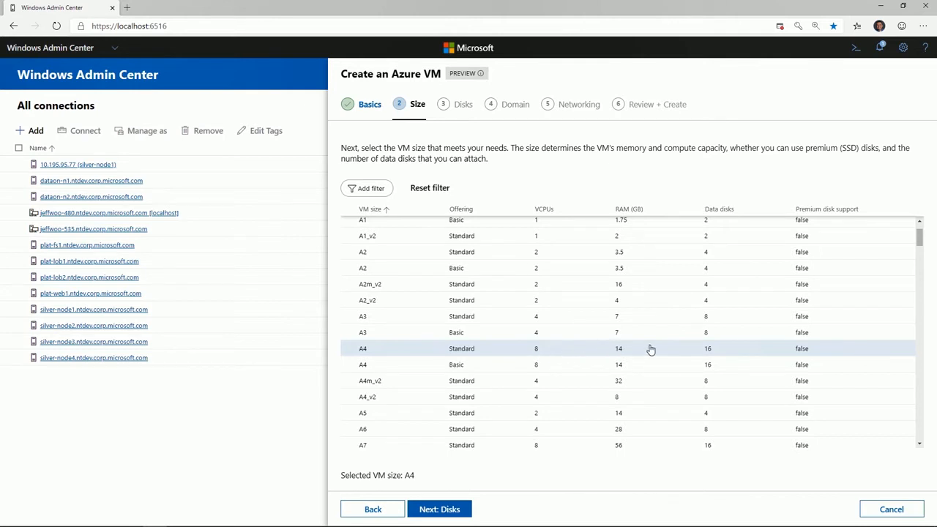
{"action": "left_click", "coordinate": [469, 508]}
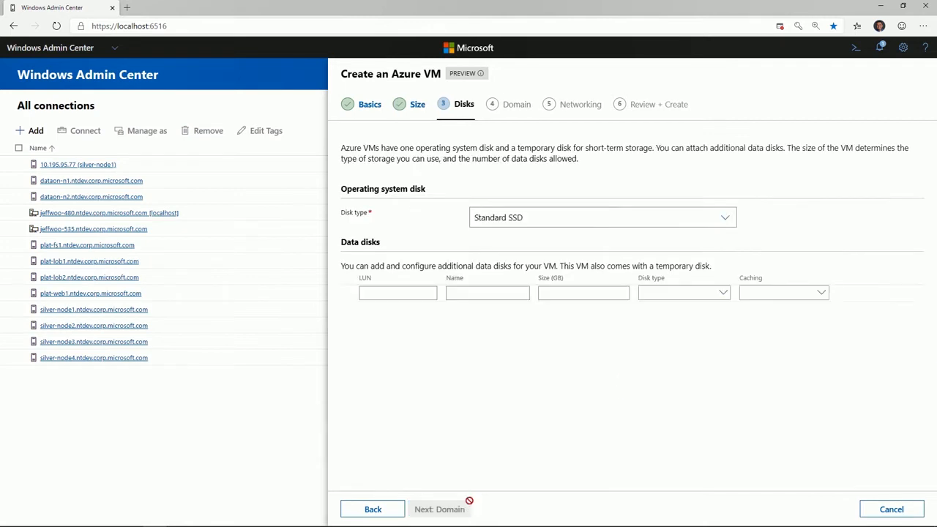
- Add a 200 GB Standard SSD data disk named D1 with LUN 1 and read-only caching, and continue to the domain settings
{"action": "left_click", "coordinate": [416, 296]}
{"action": "type", "text": "1"}
{"action": "left_click", "coordinate": [477, 295]}
{"action": "type", "text": "D1"}
{"action": "left_click", "coordinate": [564, 292]}
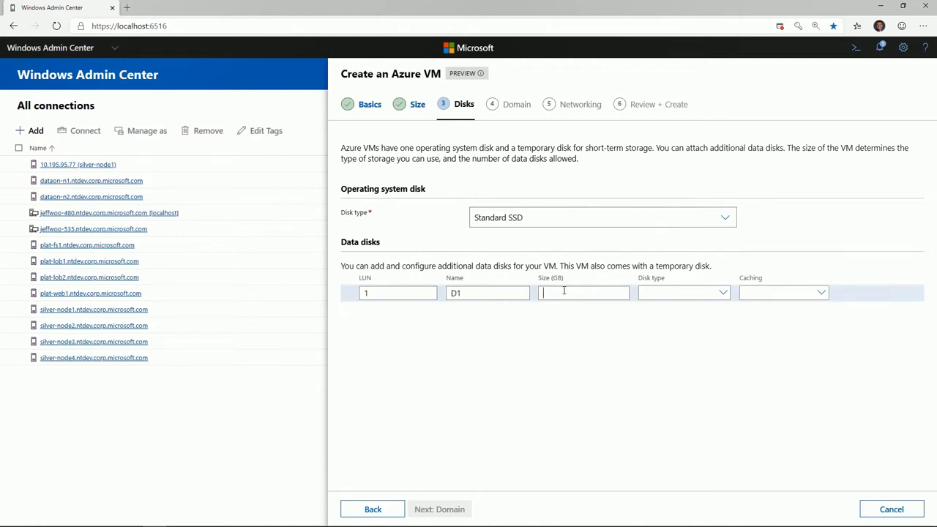
{"action": "type", "text": "200"}
{"action": "left_click", "coordinate": [652, 292]}
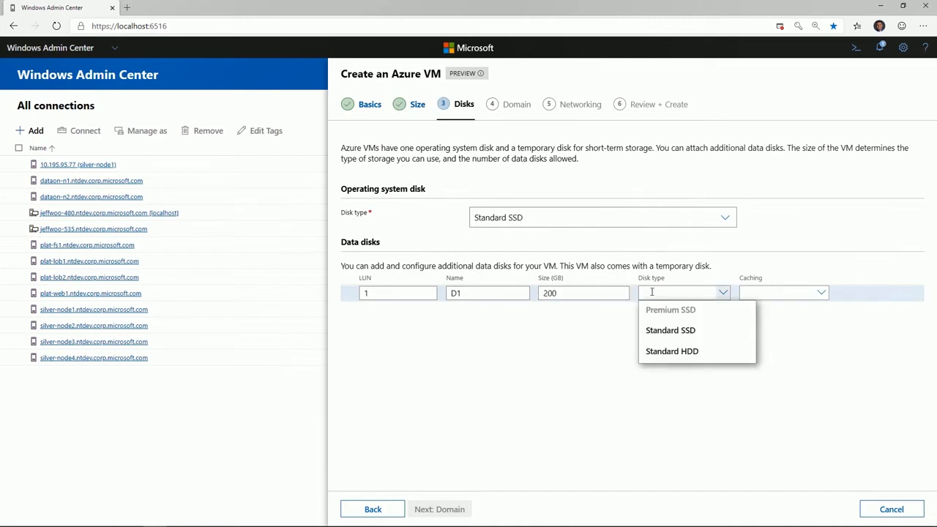
{"action": "left_click", "coordinate": [658, 331]}
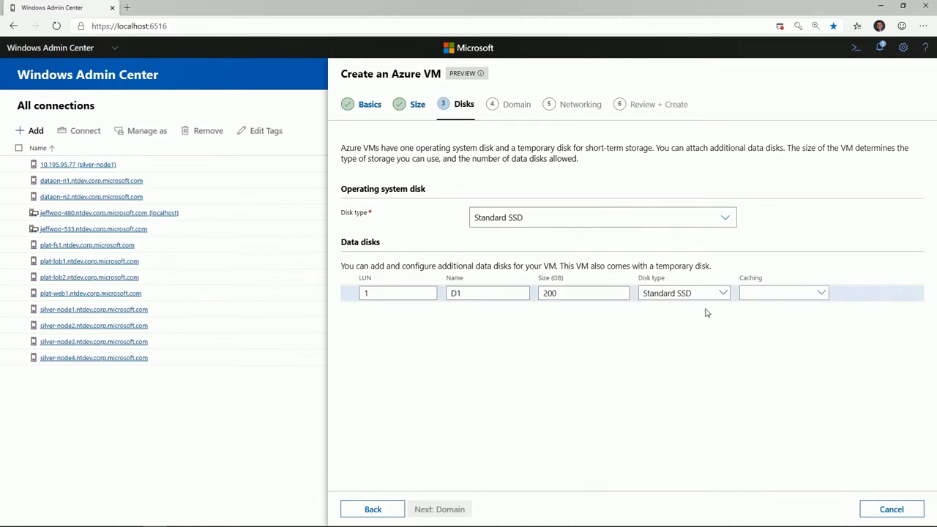
{"action": "left_click", "coordinate": [742, 292]}
{"action": "left_click", "coordinate": [746, 330]}
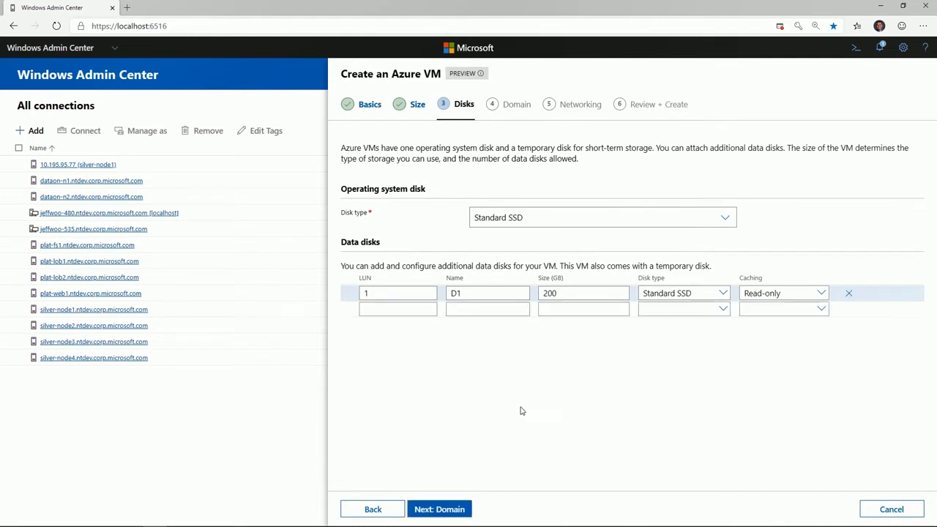
{"action": "left_click", "coordinate": [443, 509]}
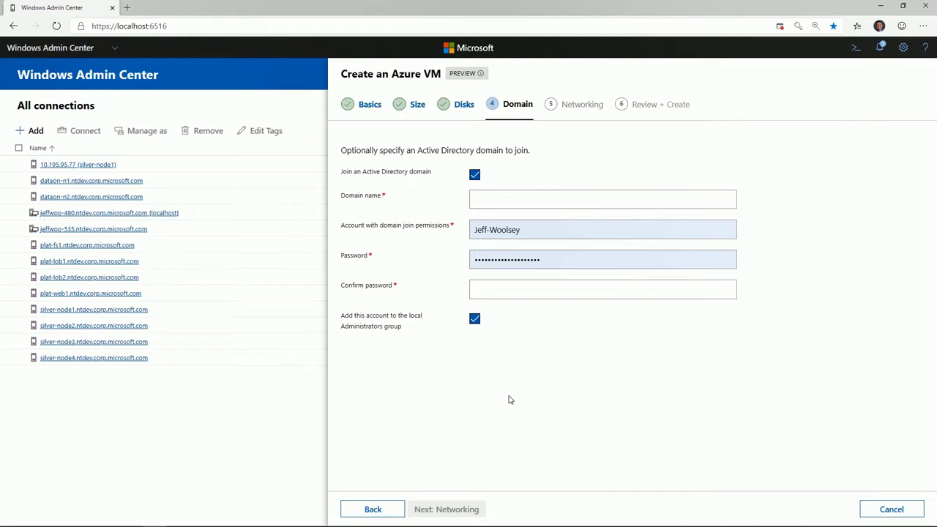
- Opt out of joining an Active Directory domain and create the VM with the preset Public-VN1 network and default subnet
{"action": "left_click", "coordinate": [475, 176]}
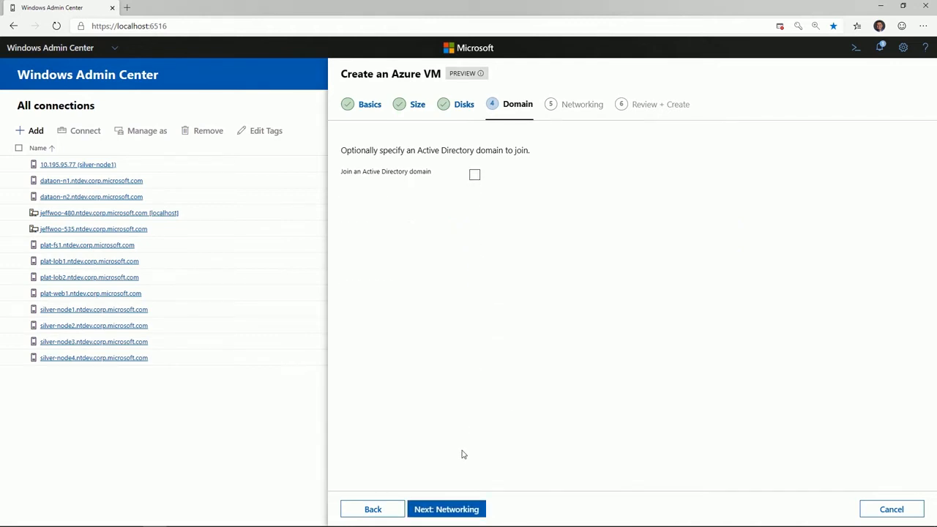
{"action": "left_click", "coordinate": [464, 509]}
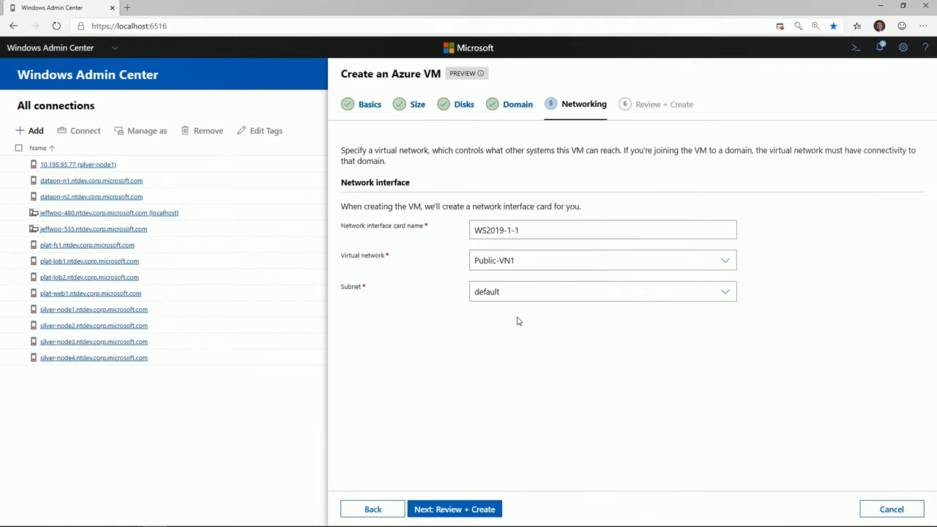
{"action": "left_click", "coordinate": [484, 509]}
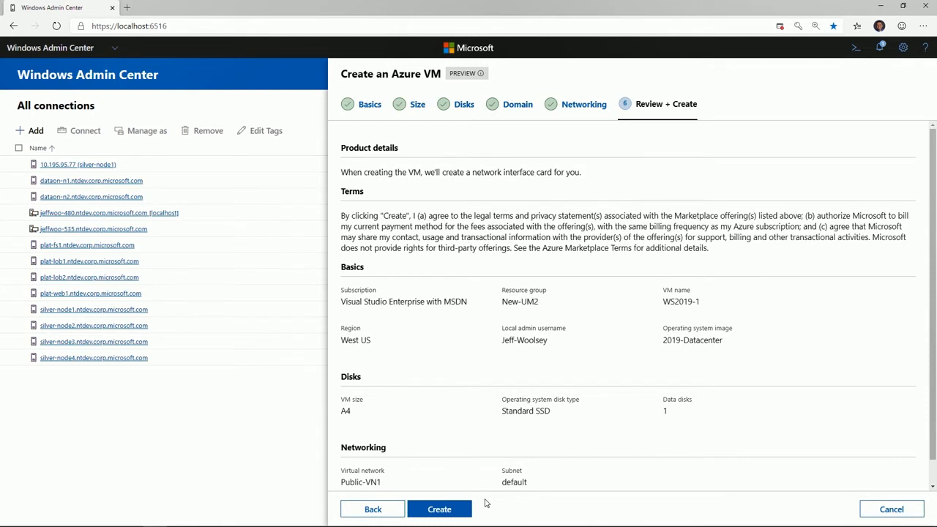
{"action": "left_click", "coordinate": [441, 510]}
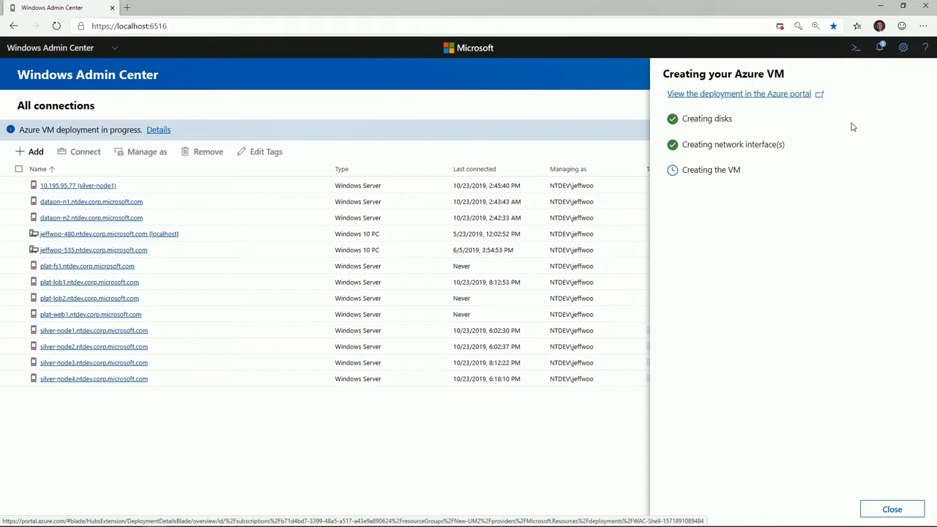
- View the VM deployment in the Azure portal, dismiss the credit notification and return to Windows Admin Center
{"action": "left_click", "coordinate": [797, 101]}
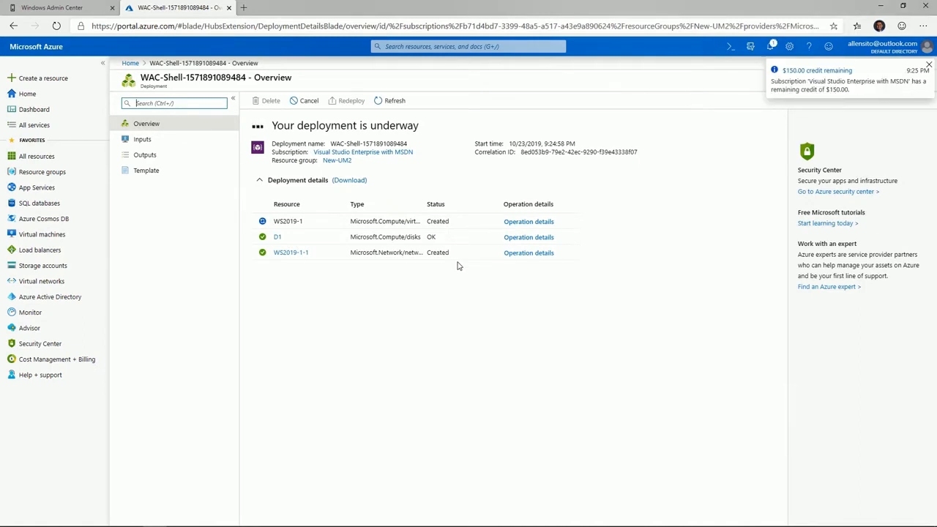
{"action": "left_click", "coordinate": [928, 66]}
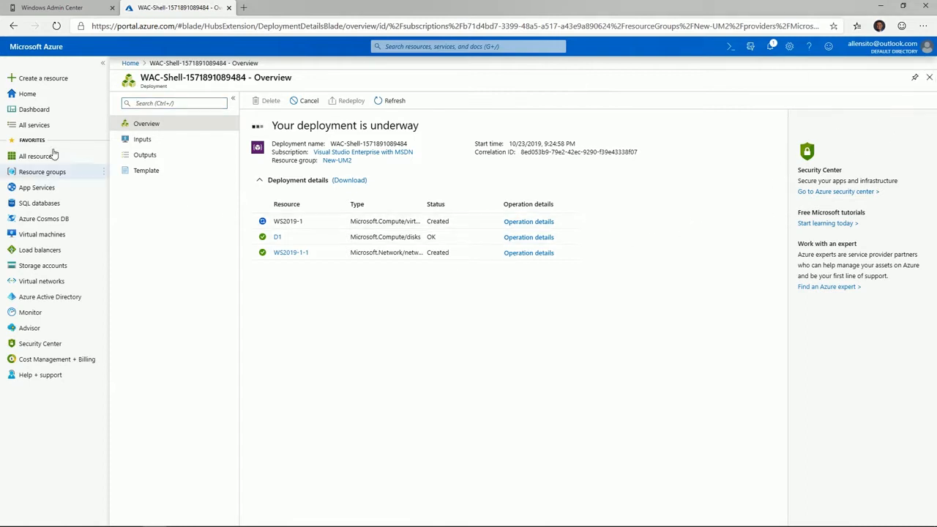
{"action": "left_click", "coordinate": [63, 9]}
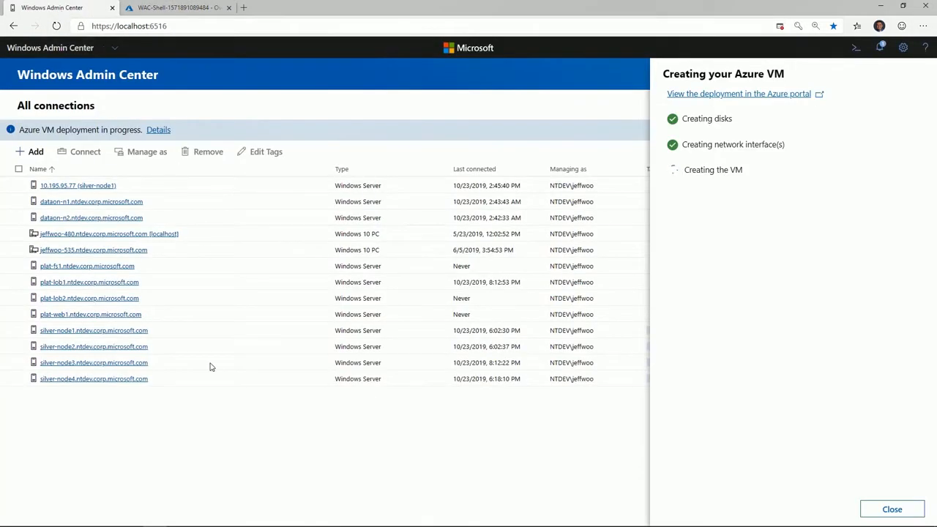
- Dismiss the VM creation progress, check the resource types that can be added and return to the connections list
{"action": "left_click", "coordinate": [169, 419]}
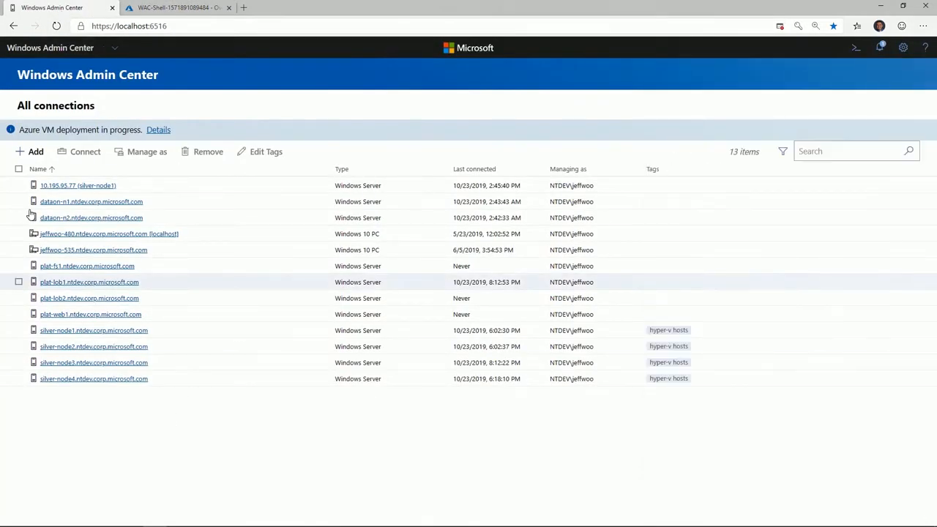
{"action": "left_click", "coordinate": [36, 154]}
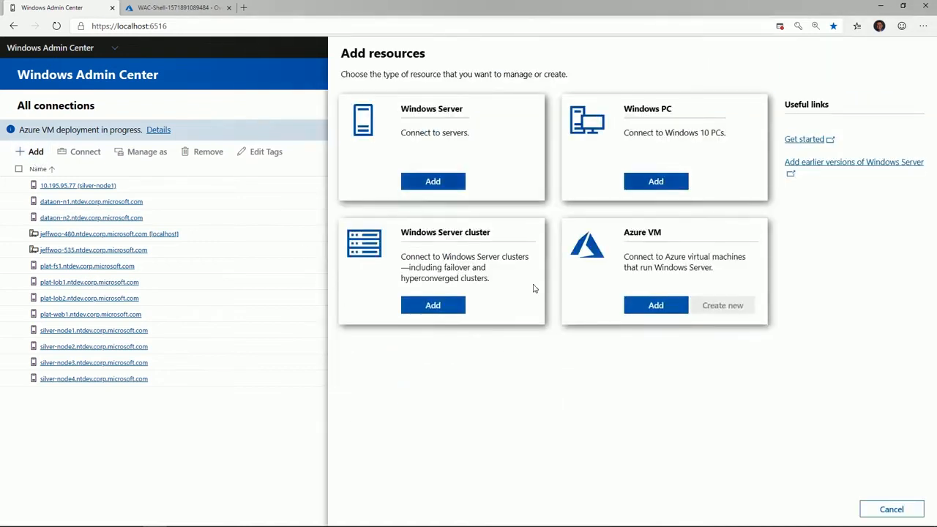
{"action": "left_click", "coordinate": [174, 411]}
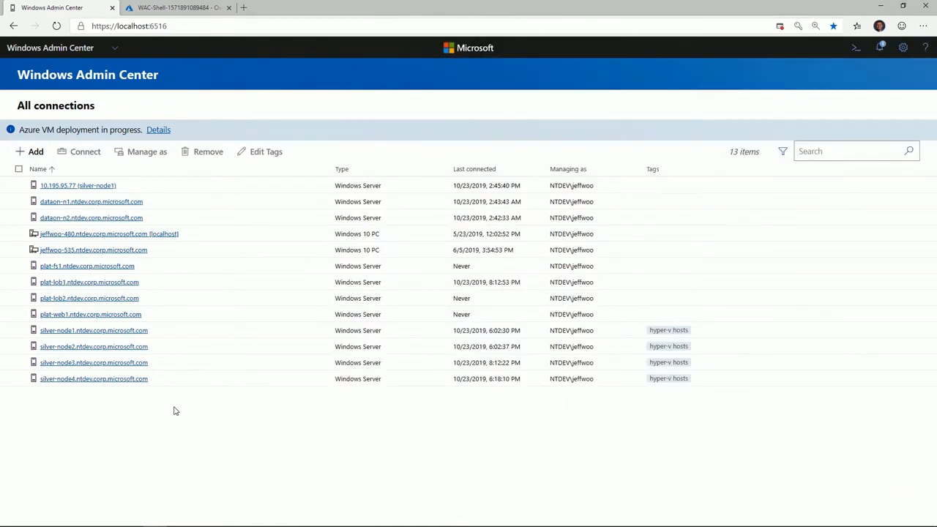
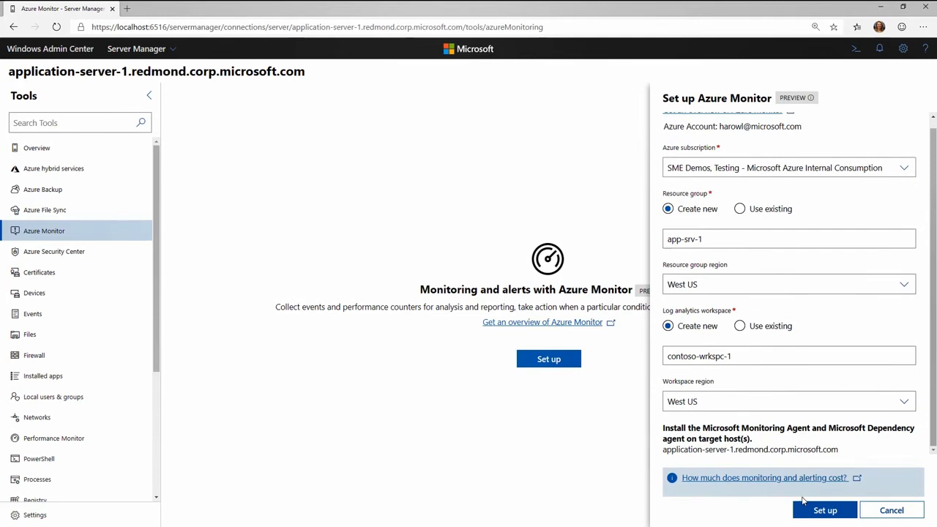
- Set up Azure Monitor with the prefilled settings and select the CPU utilization, Disk capacity utilization, Memory utilization and Heartbeat alerts for server health
{"action": "left_click", "coordinate": [846, 517]}
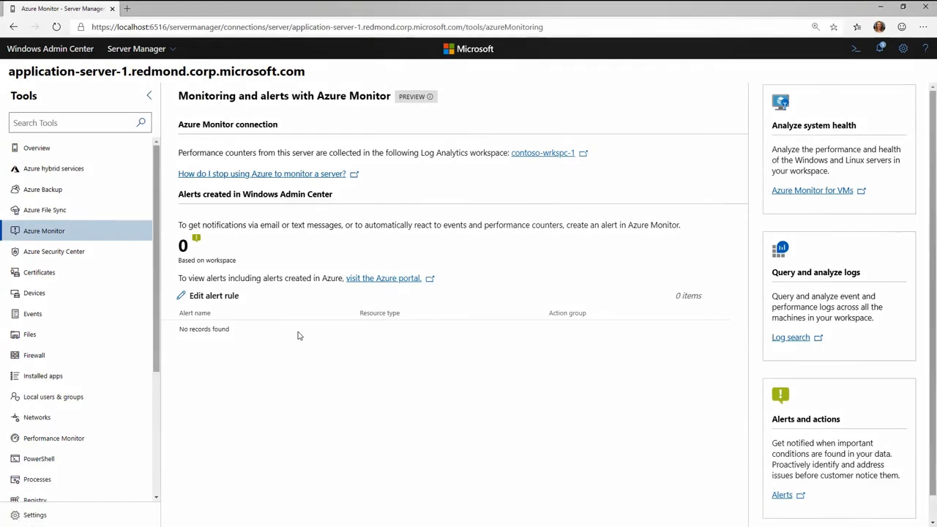
{"action": "left_click", "coordinate": [229, 297]}
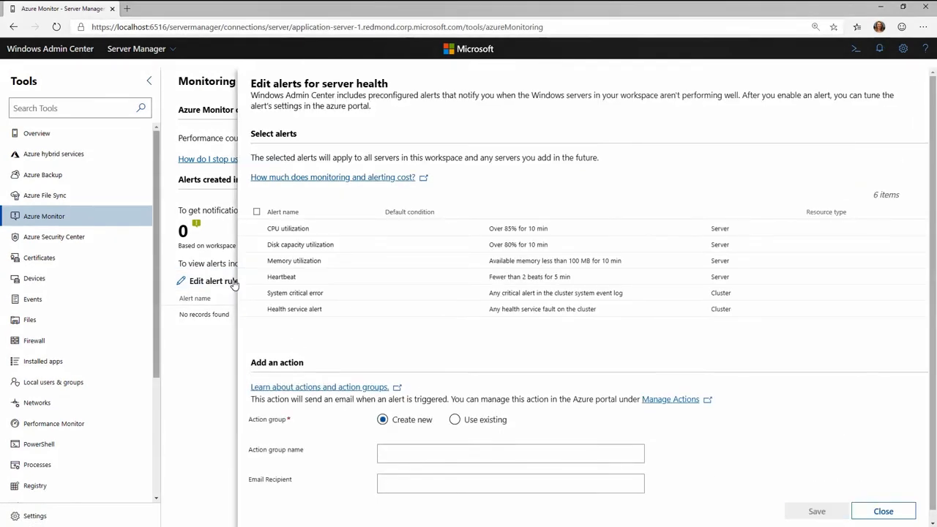
{"action": "left_click", "coordinate": [256, 229]}
{"action": "left_click", "coordinate": [257, 245]}
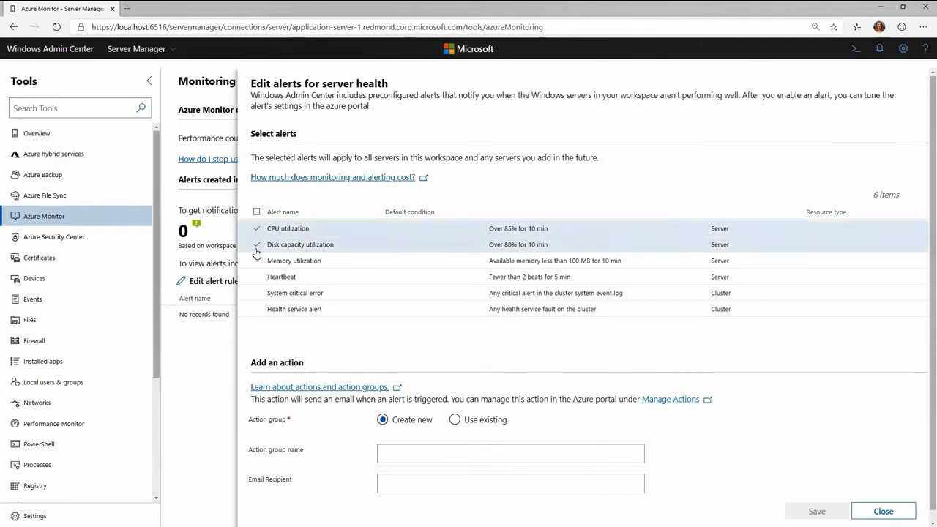
{"action": "left_click", "coordinate": [257, 261]}
{"action": "left_click", "coordinate": [257, 277]}
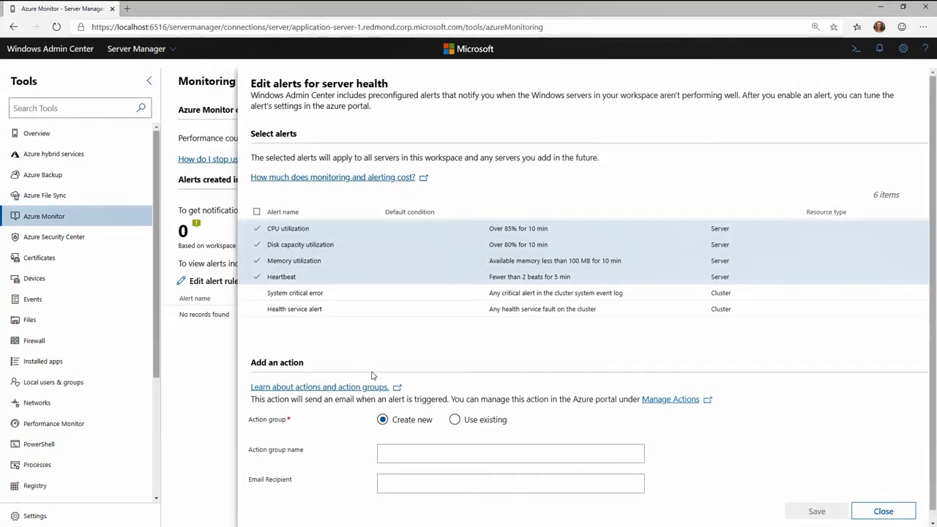
- Create a new action group named "email" plus the recipient's first name, enter the recipient's e-mail address and save the alert settings
{"action": "left_click", "coordinate": [417, 457]}
{"action": "type", "text": "email Haley"}
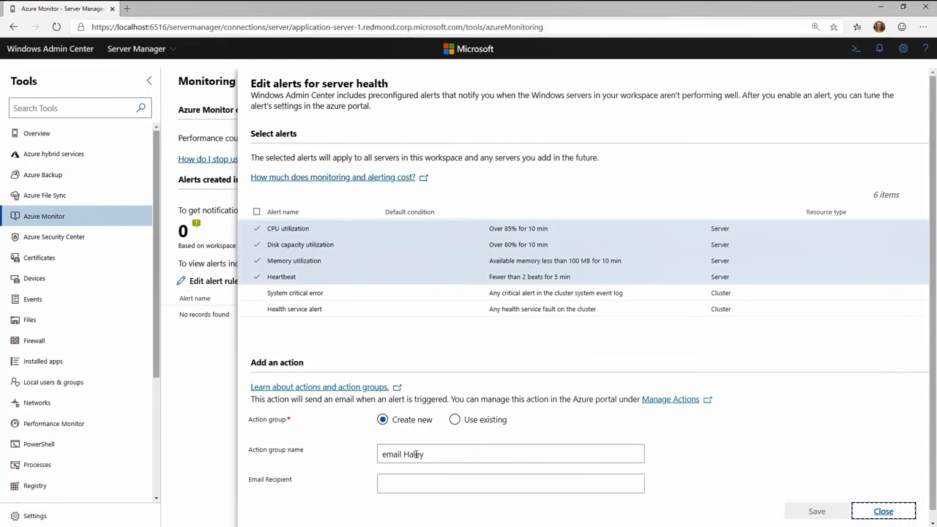
{"action": "left_click", "coordinate": [417, 481]}
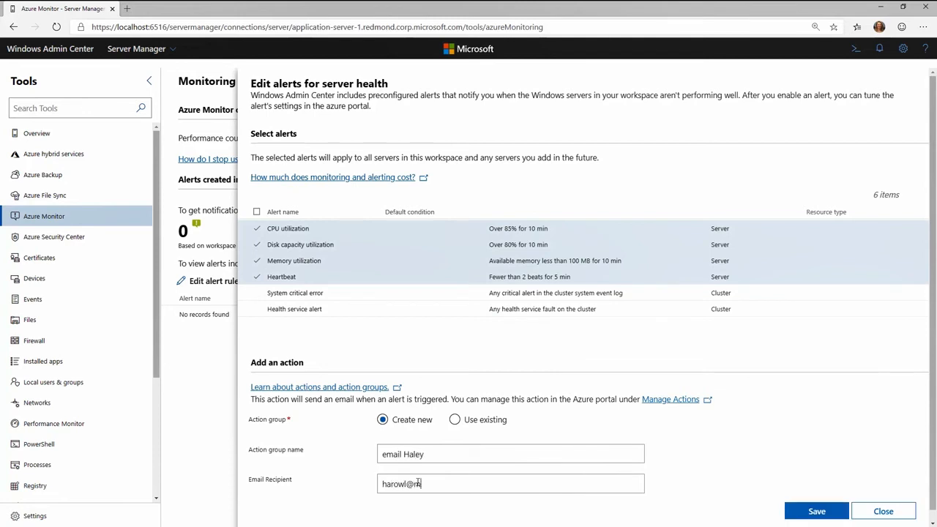
{"action": "left_click", "coordinate": [817, 511]}
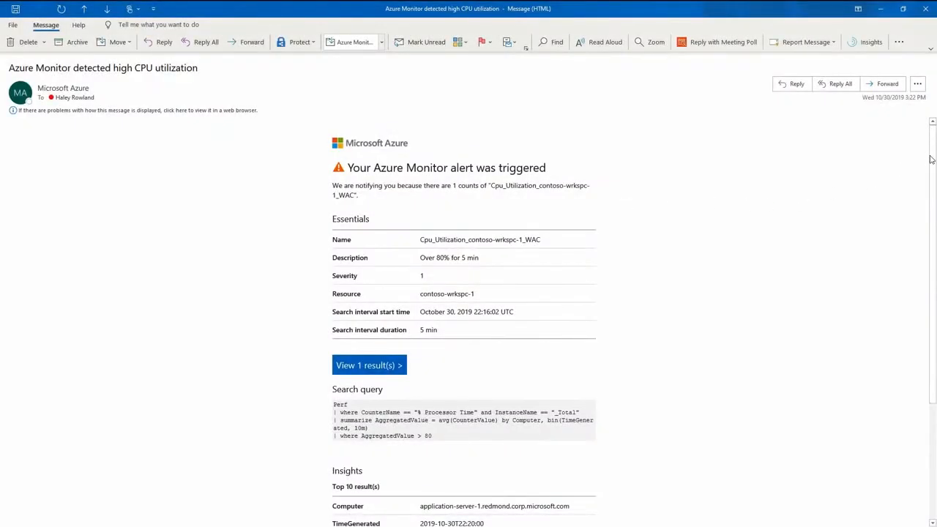
- Read through the Azure Monitor high CPU utilization alert e-mail in Outlook and view its query result in the Azure portal
{"action": "left_click_drag", "start_coordinate": [931, 170], "coordinate": [907, 285]}
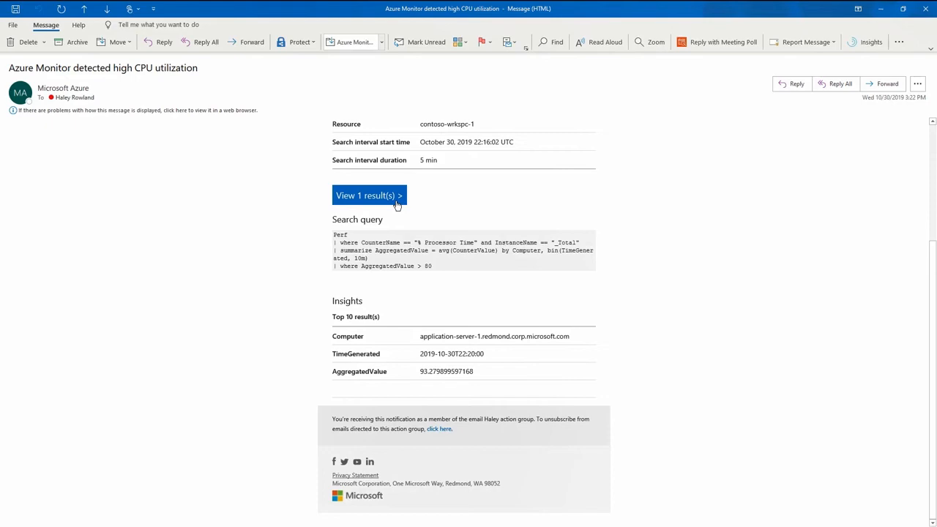
{"action": "left_click", "coordinate": [369, 196]}
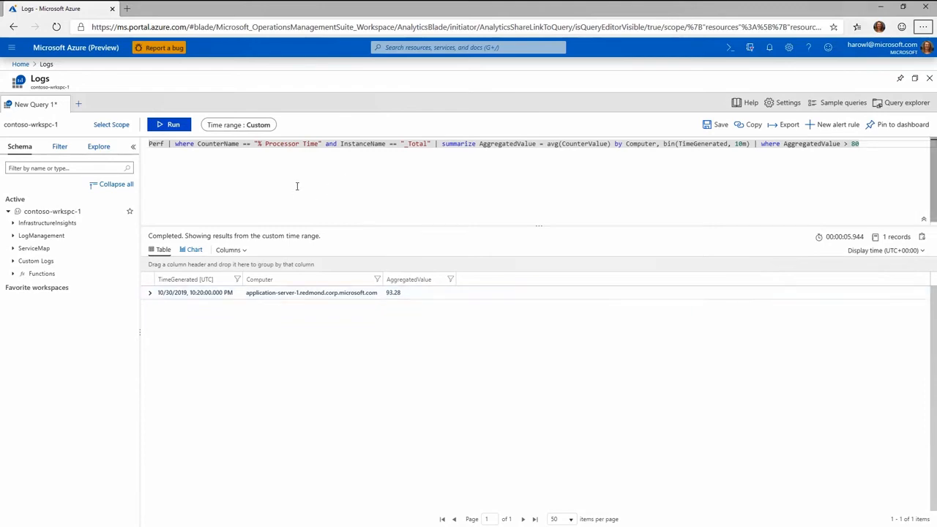
- Open Windows Admin Center at localhost:6516 in a new browser tab and connect to application-server-1.redmond.corp.microsoft.com
{"action": "left_click", "coordinate": [136, 10]}
{"action": "type", "text": "l"}
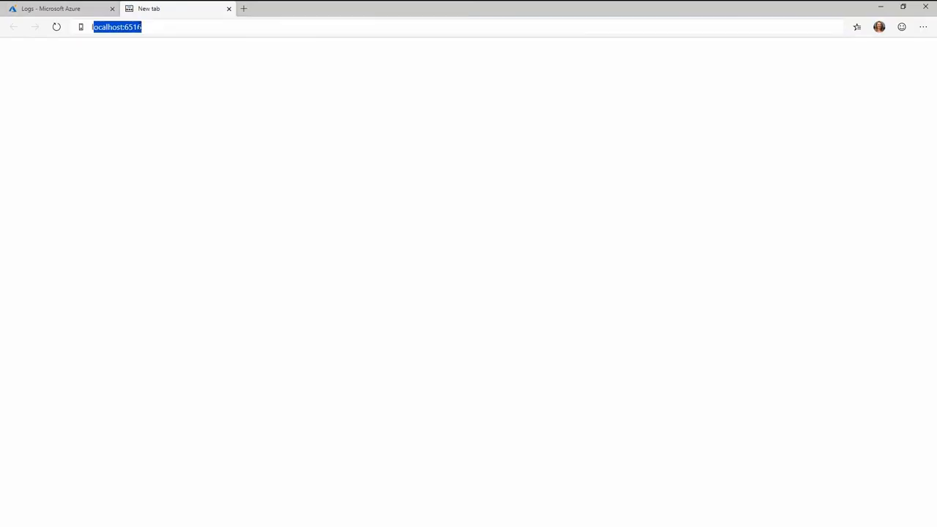
{"action": "type", "text": "ocalhost:6516"}
{"action": "key", "text": "Return"}
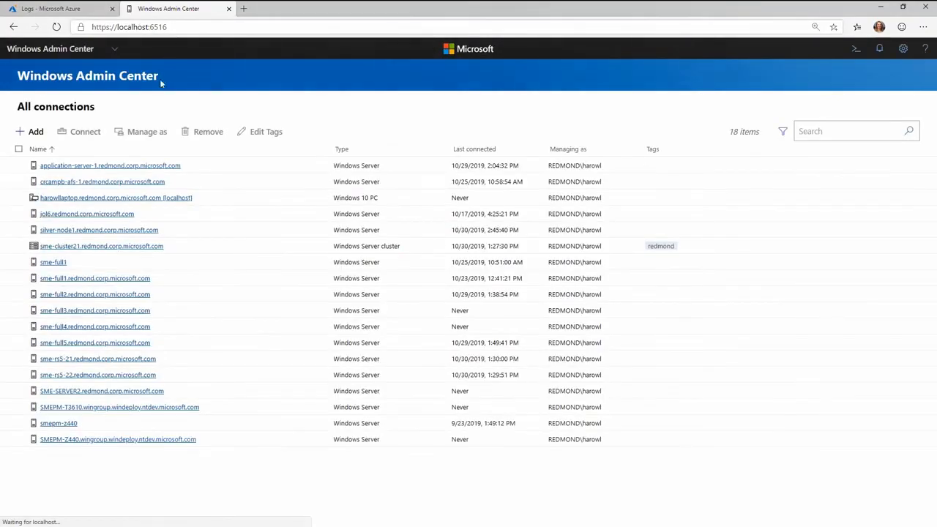
{"action": "left_click", "coordinate": [146, 166]}
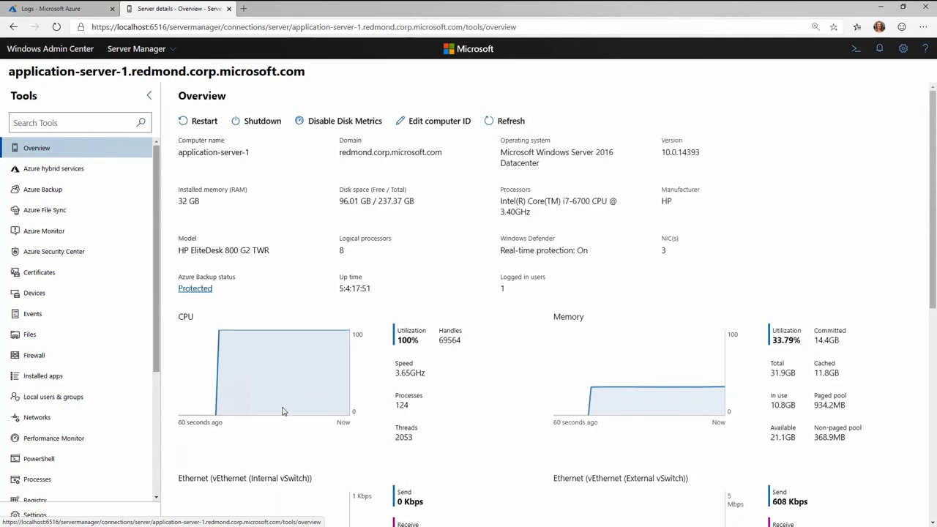
- Sort the server's processes by descending CPU usage to end StressTool.exe, and go back to the server overview
{"action": "left_click", "coordinate": [95, 484]}
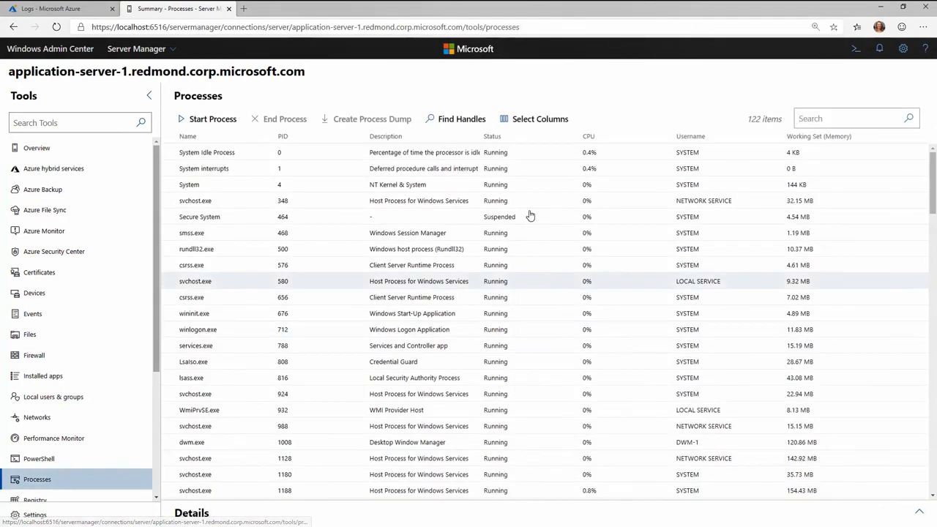
{"action": "left_click", "coordinate": [621, 141]}
{"action": "left_click", "coordinate": [621, 142]}
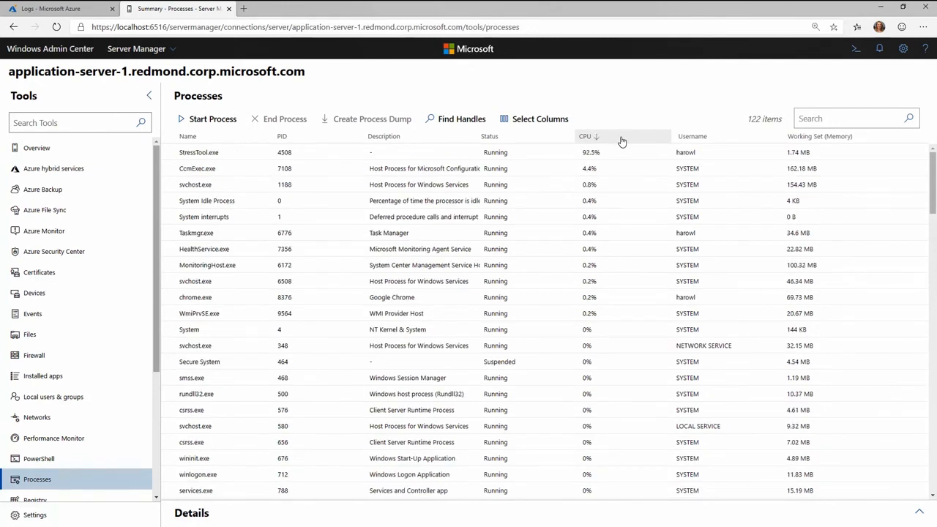
{"action": "left_click", "coordinate": [612, 155]}
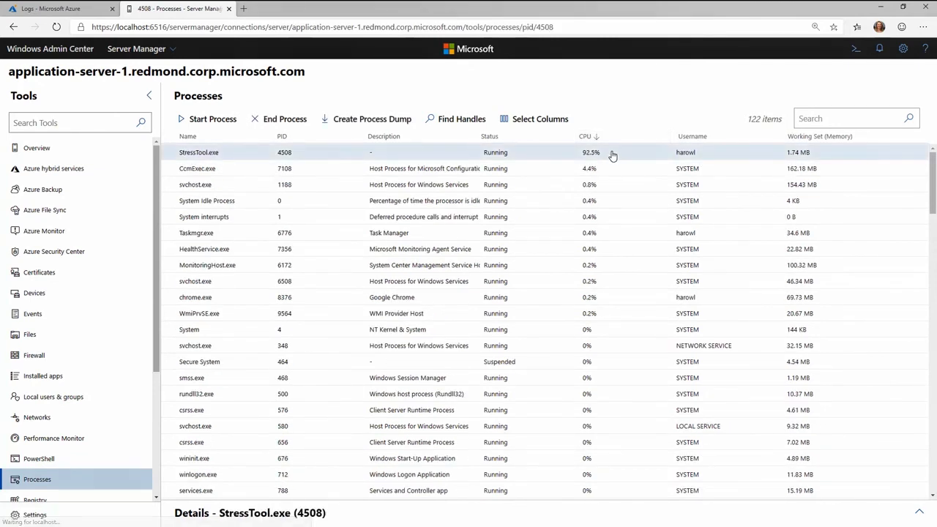
{"action": "left_click", "coordinate": [298, 123]}
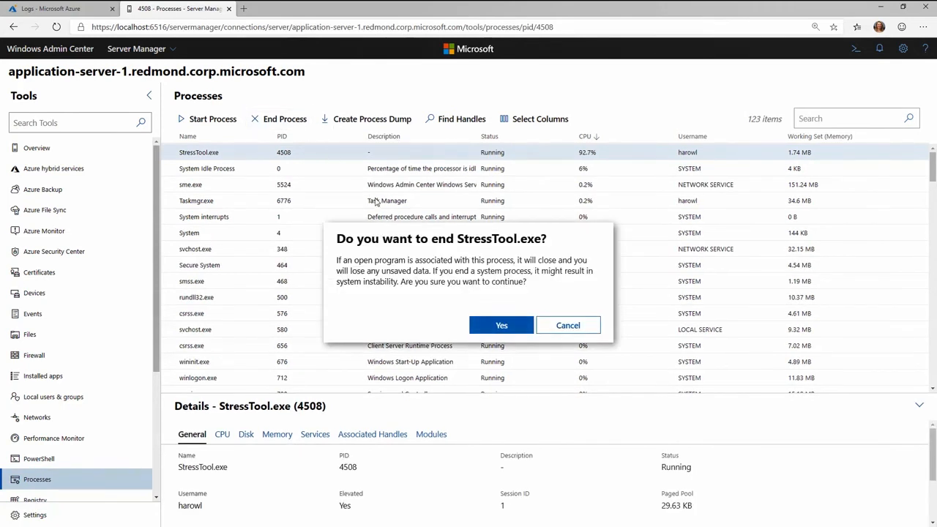
{"action": "left_click", "coordinate": [504, 326]}
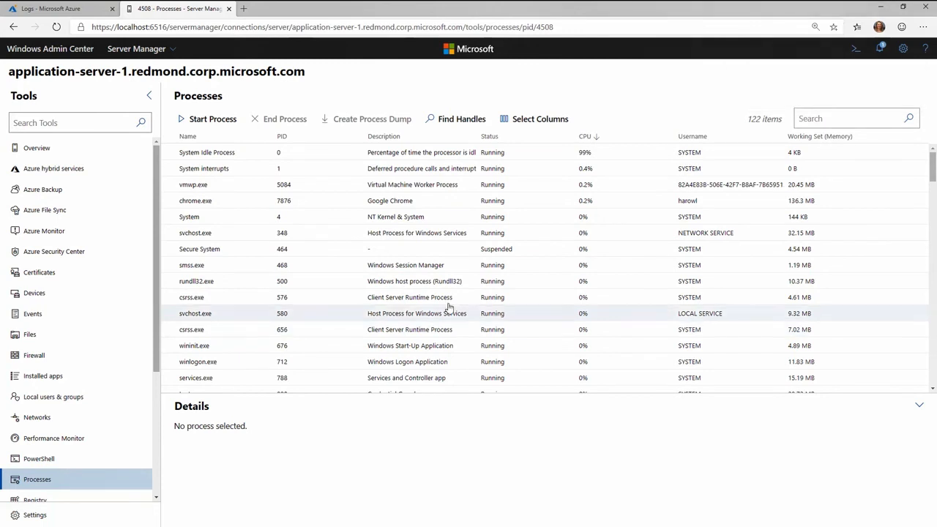
{"action": "left_click", "coordinate": [111, 153]}
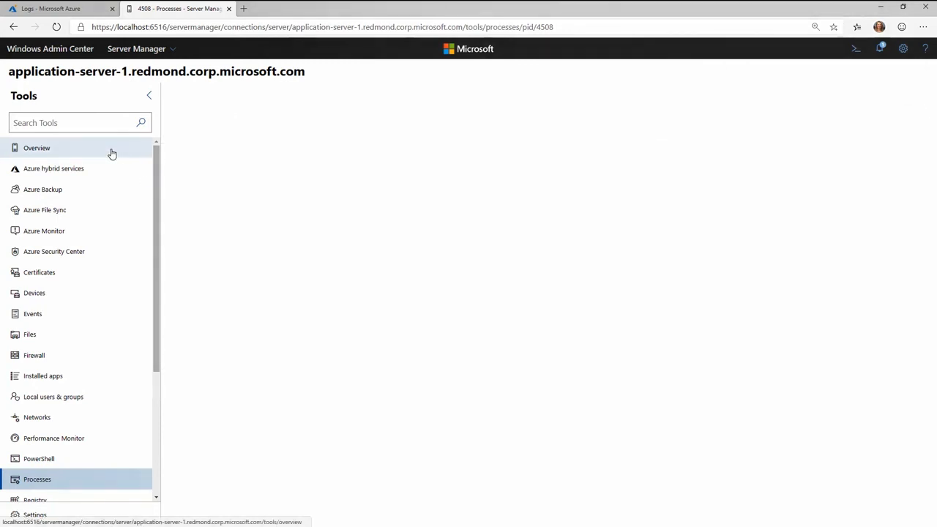